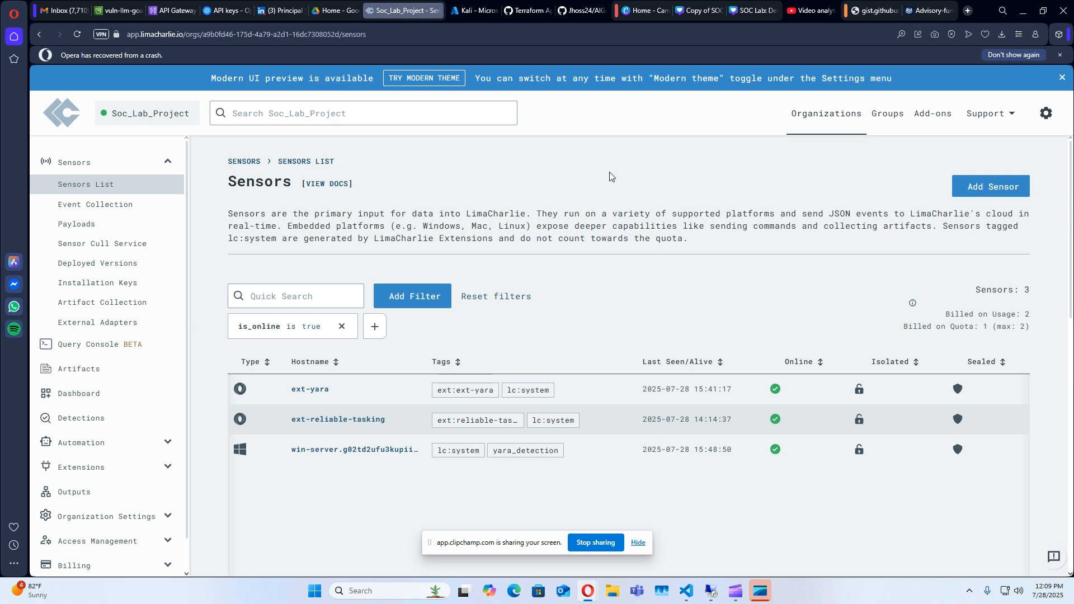
- Start a new YARA rule record under Automation and name it sliver
scroll(92, 358, "down", 1)
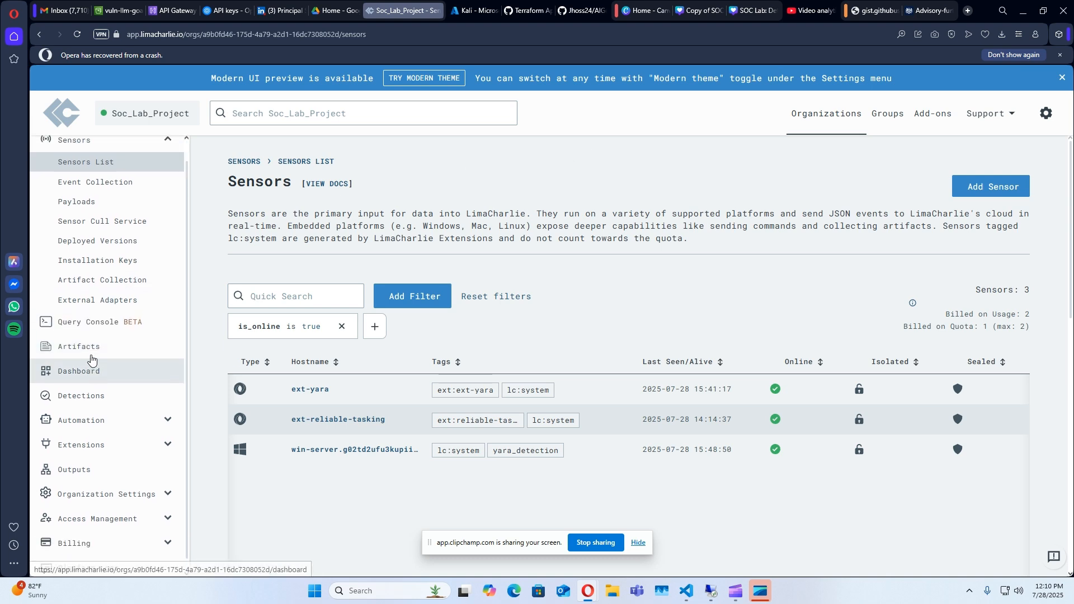
scroll(91, 360, "up", 1)
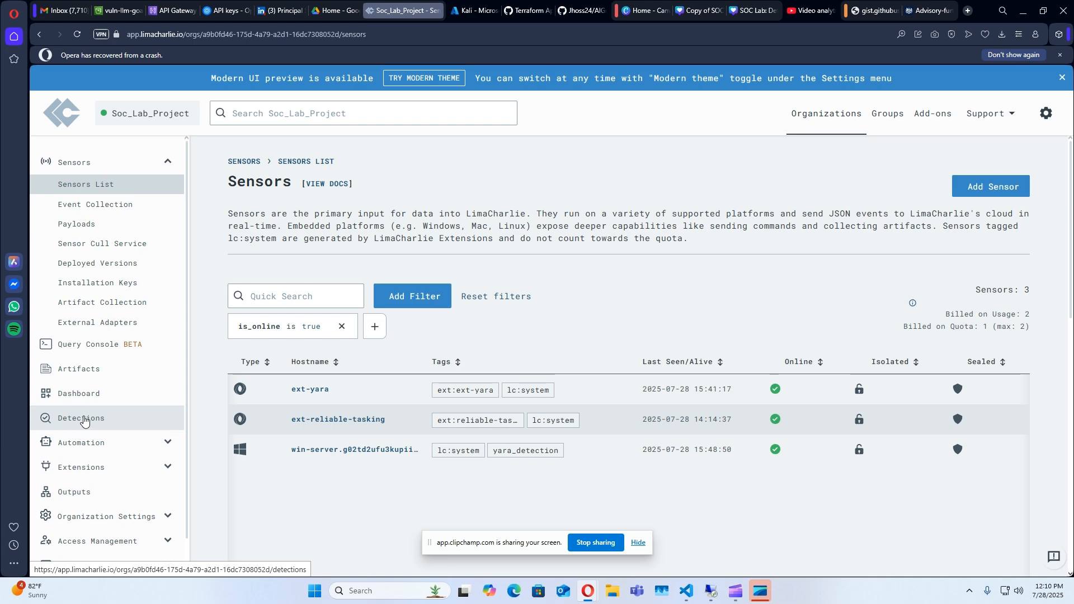
left_click(101, 443)
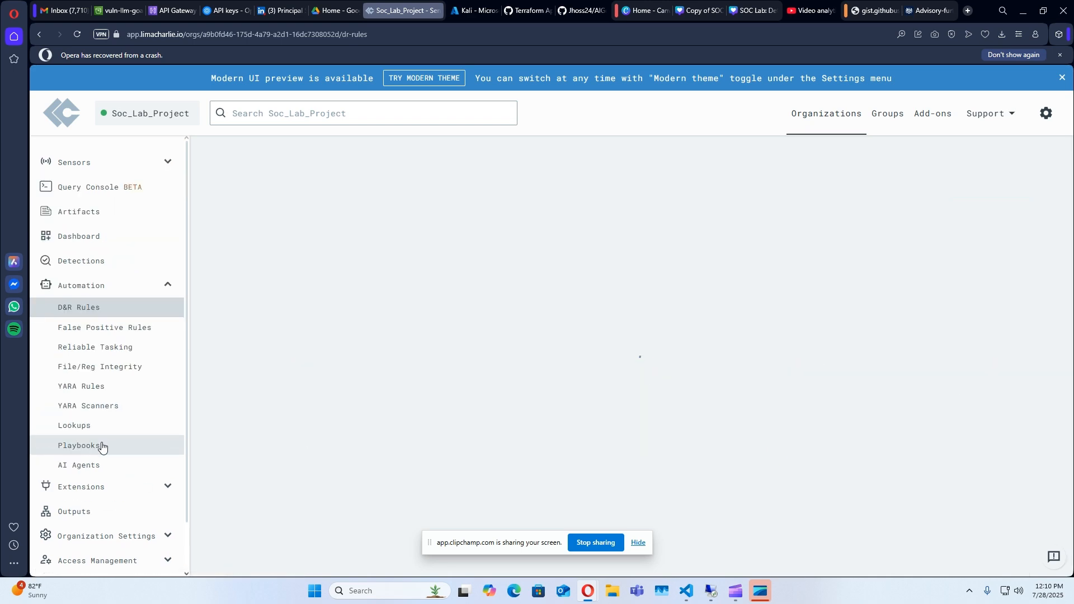
left_click(91, 390)
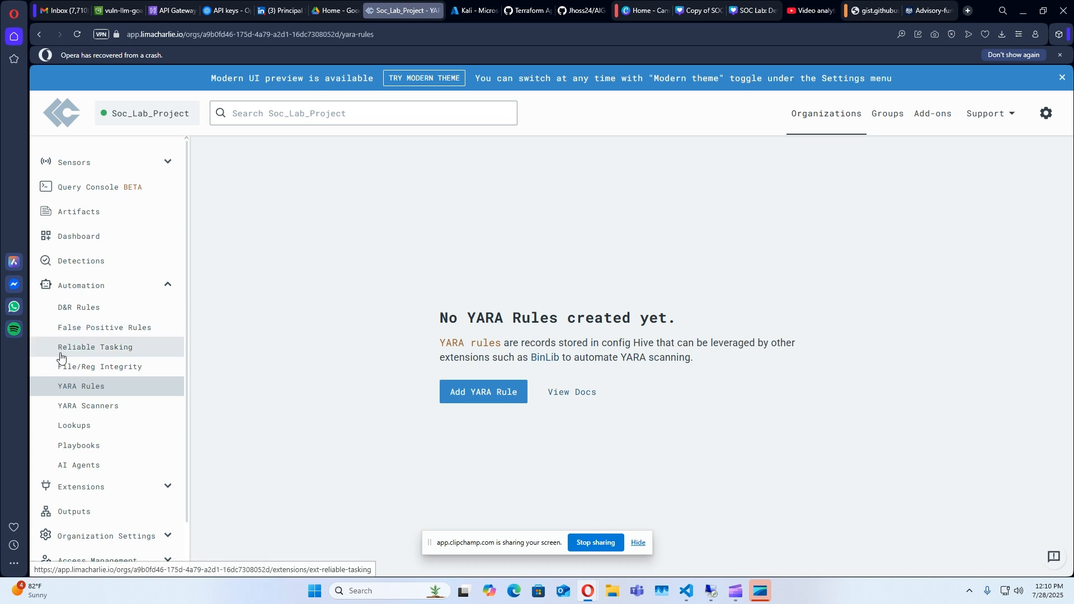
left_click(486, 392)
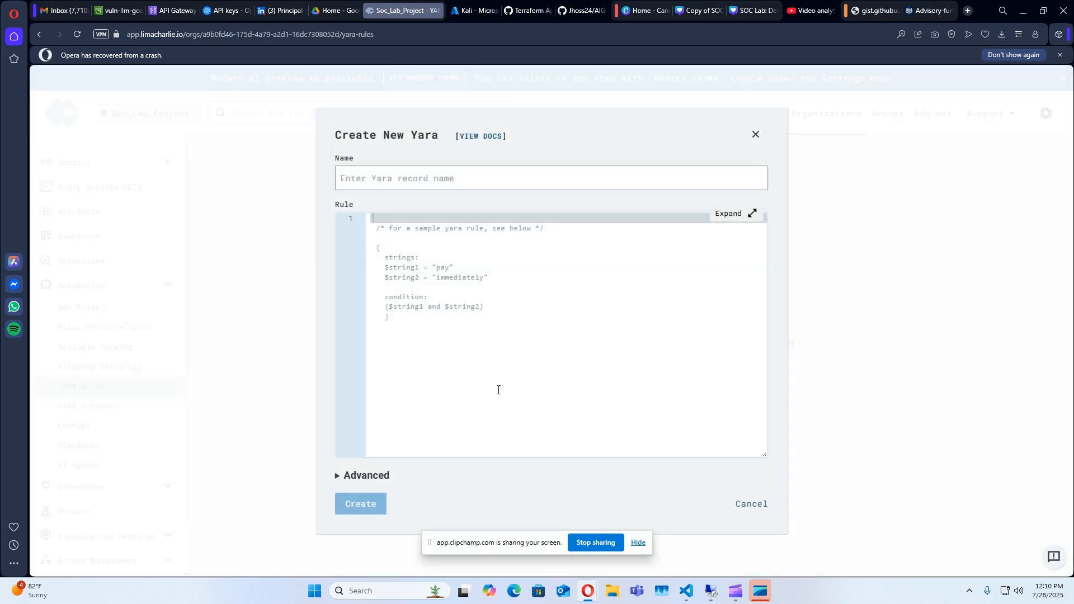
left_click(414, 173)
type("sliver")
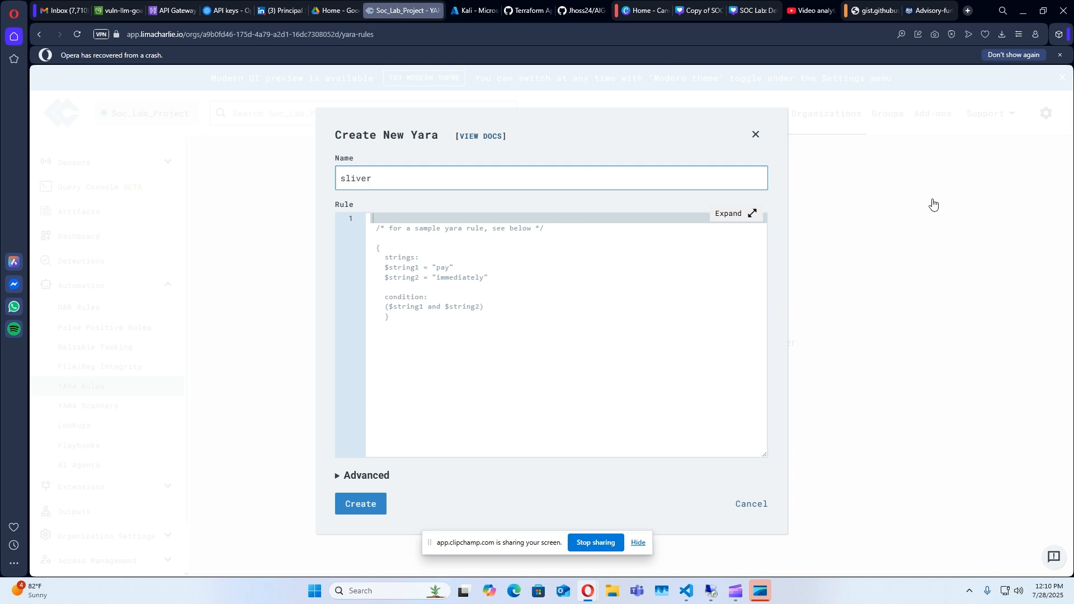
- Switch to the NCSC advisory PDF on SVR cyber actors and go to page 12
left_click(930, 10)
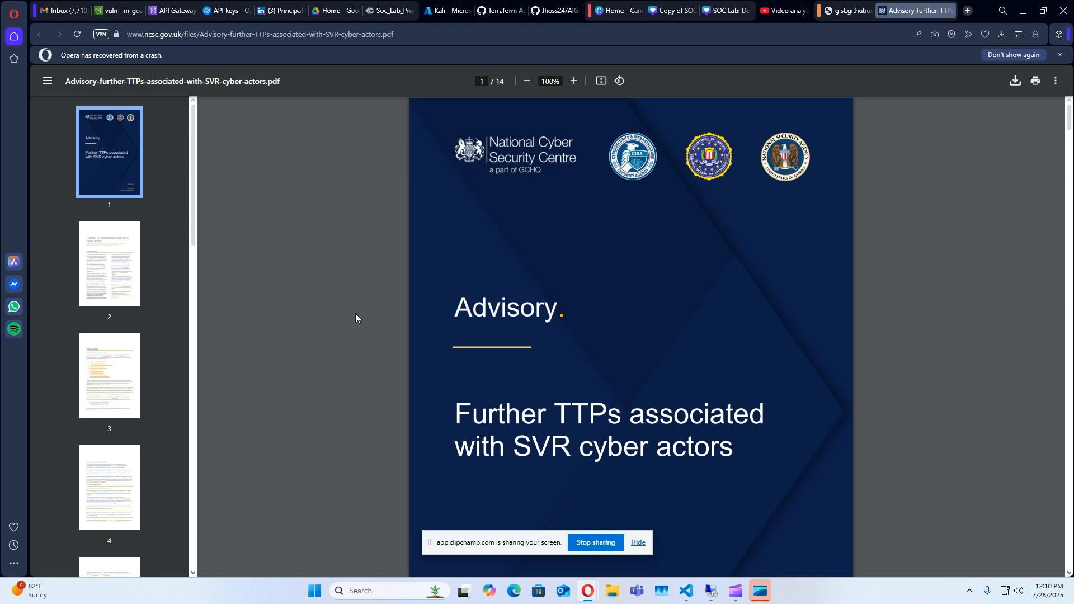
scroll(122, 267, "down", 4)
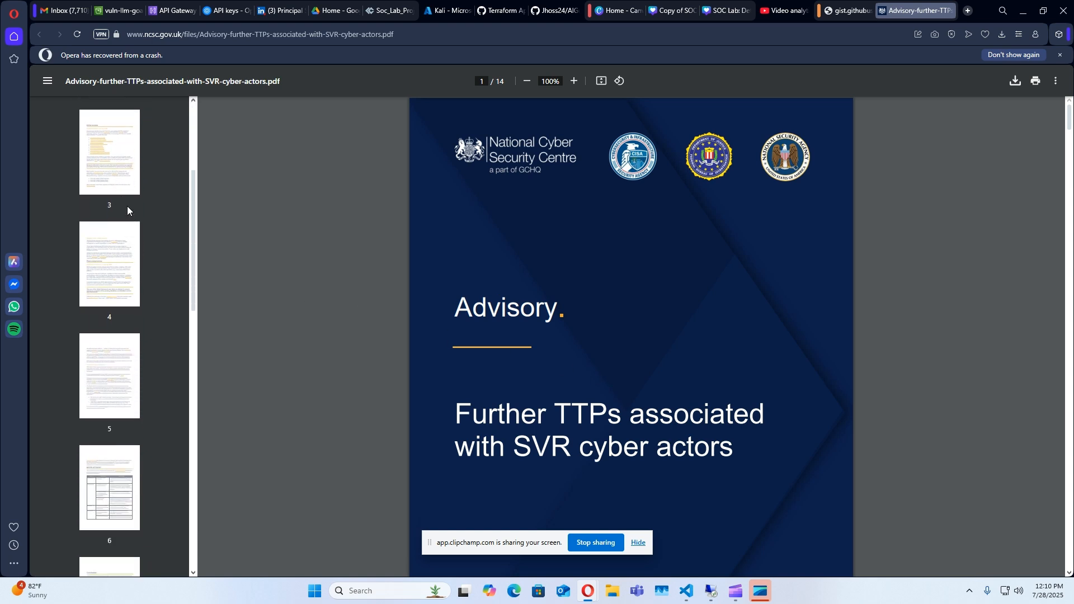
scroll(118, 227, "down", 7)
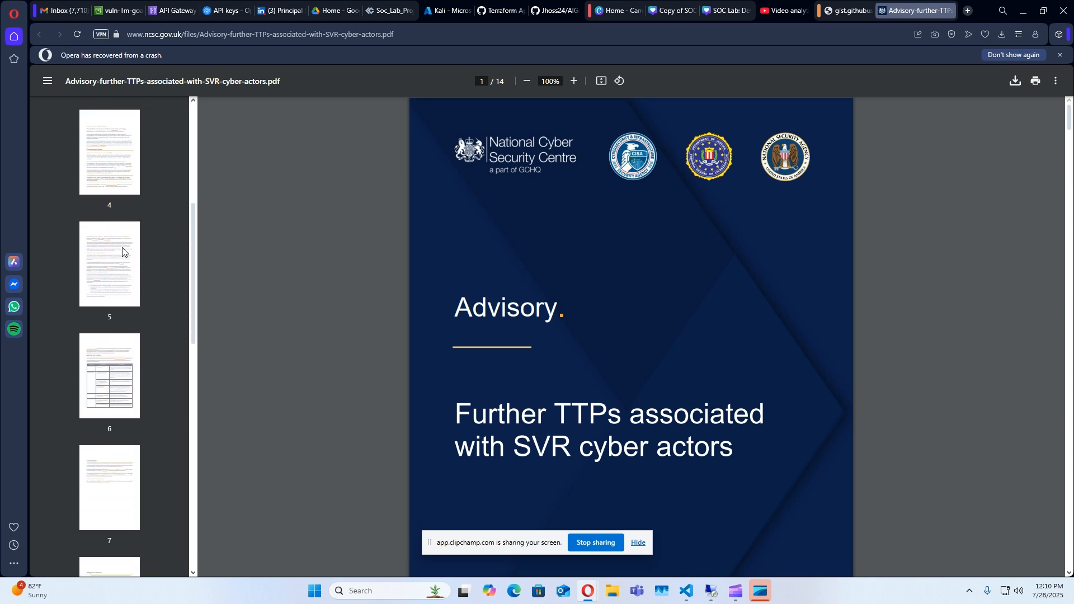
scroll(123, 253, "down", 3)
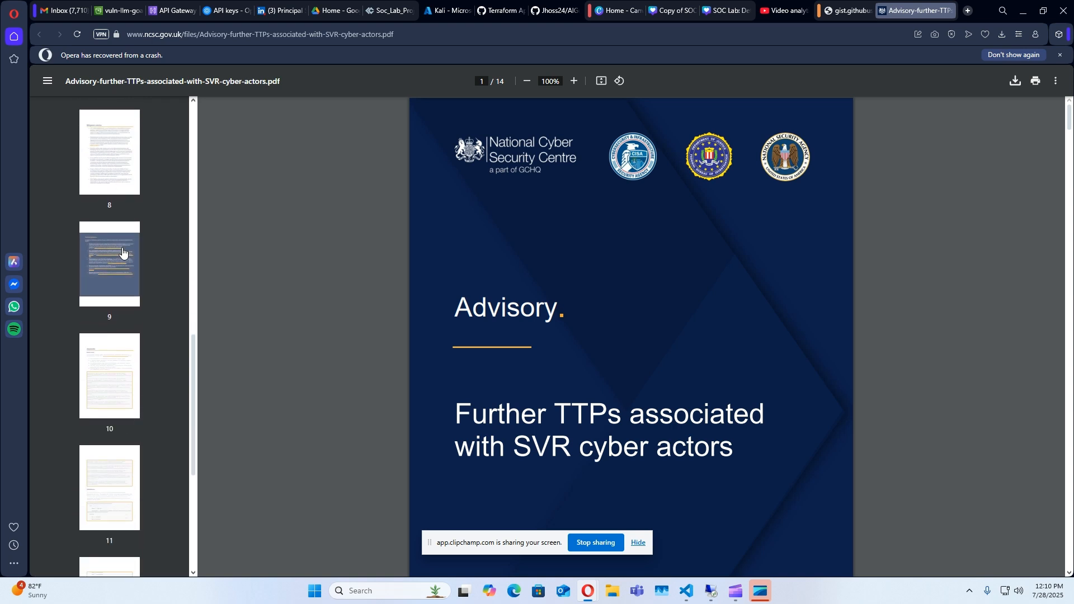
scroll(134, 354, "down", 6)
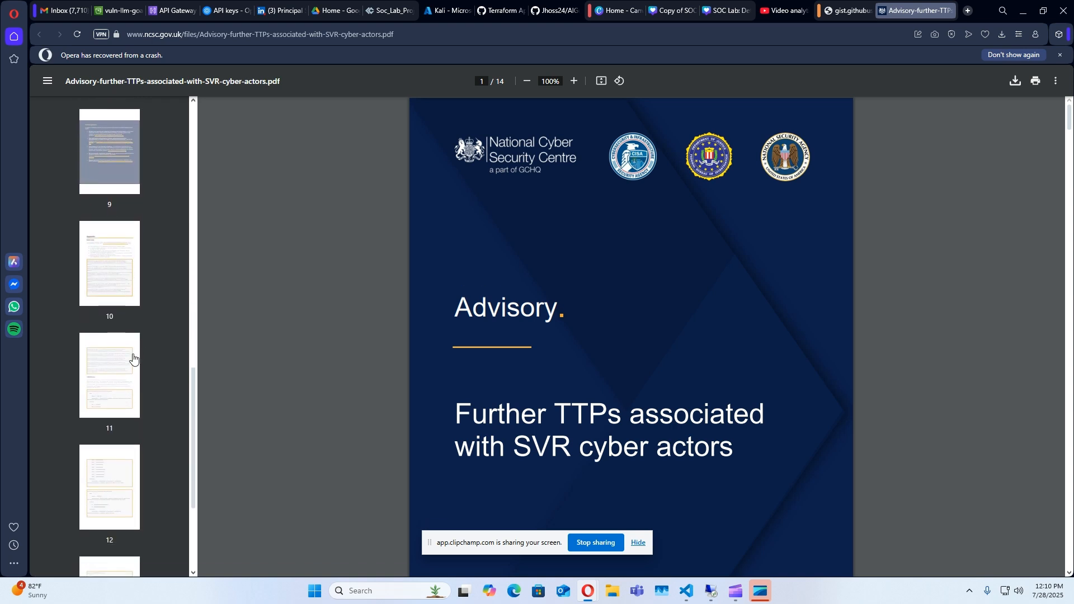
left_click(119, 360)
left_click(439, 328)
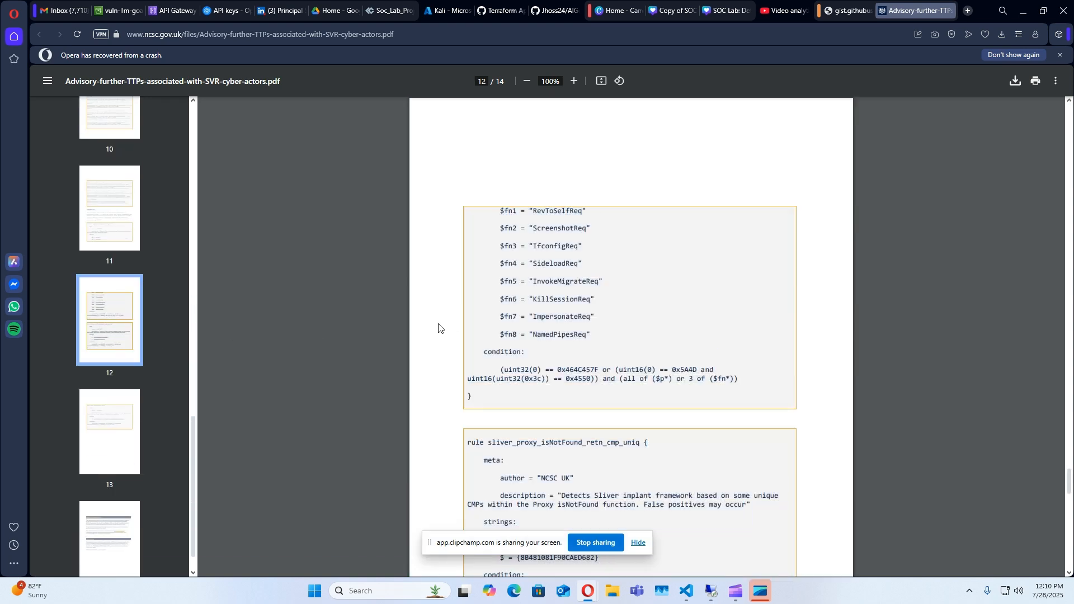
- Examine the Snort and YARA rules for Sliver in the advisory's appendix, pages 10 to 13
scroll(529, 305, "down", 1)
scroll(530, 305, "down", 12)
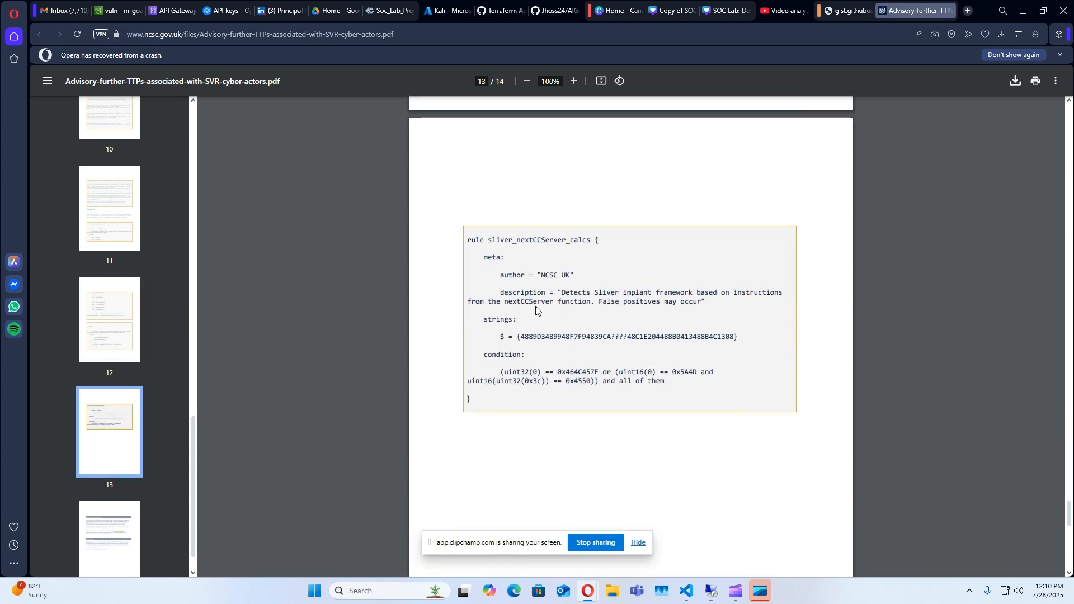
scroll(551, 326, "up", 15)
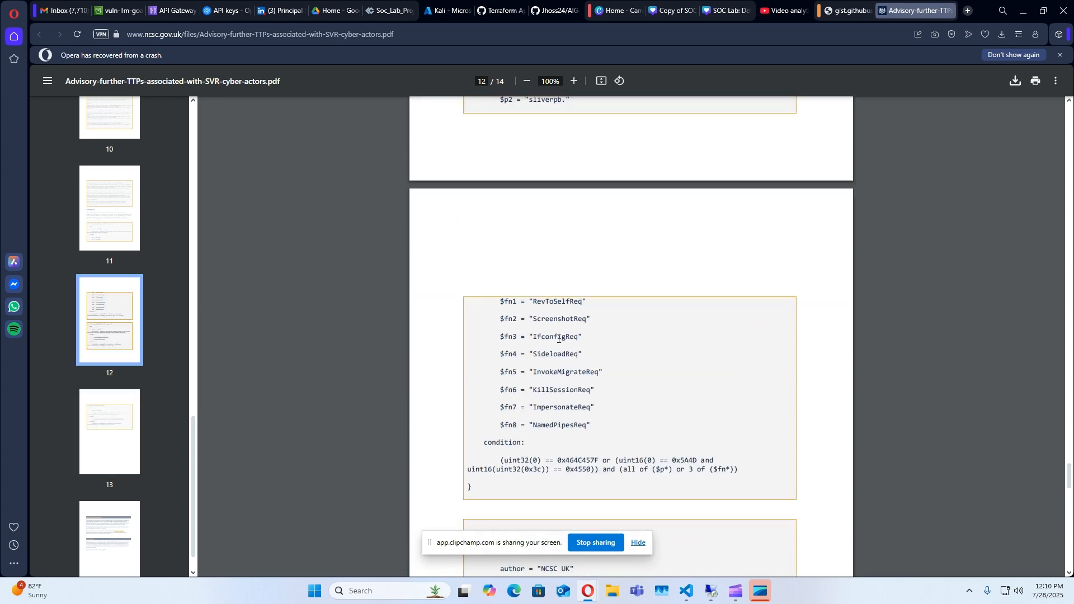
scroll(561, 345, "up", 6)
scroll(565, 358, "down", 5)
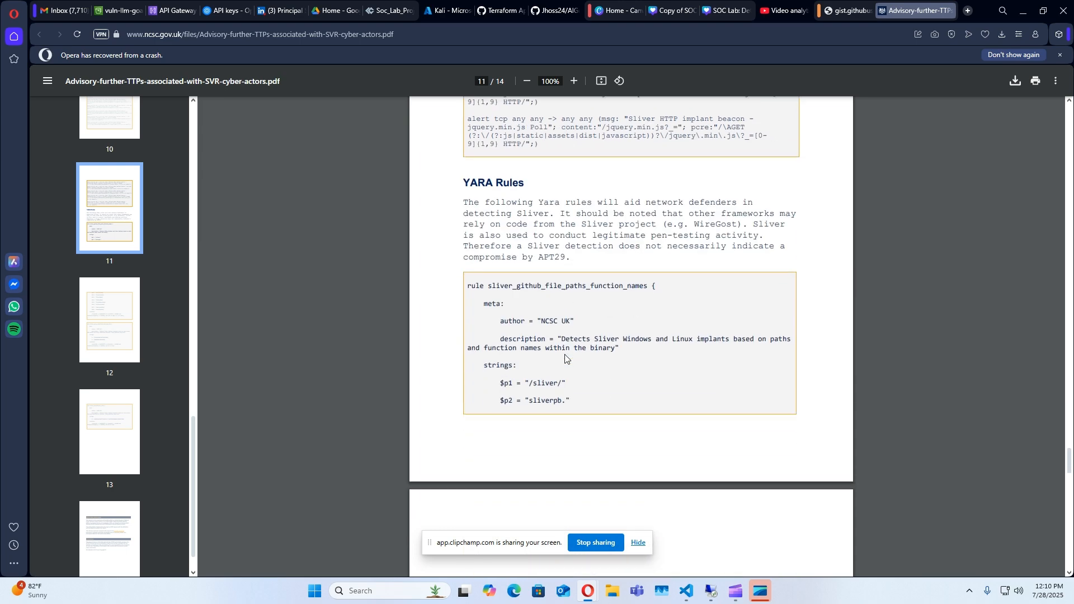
scroll(565, 358, "up", 15)
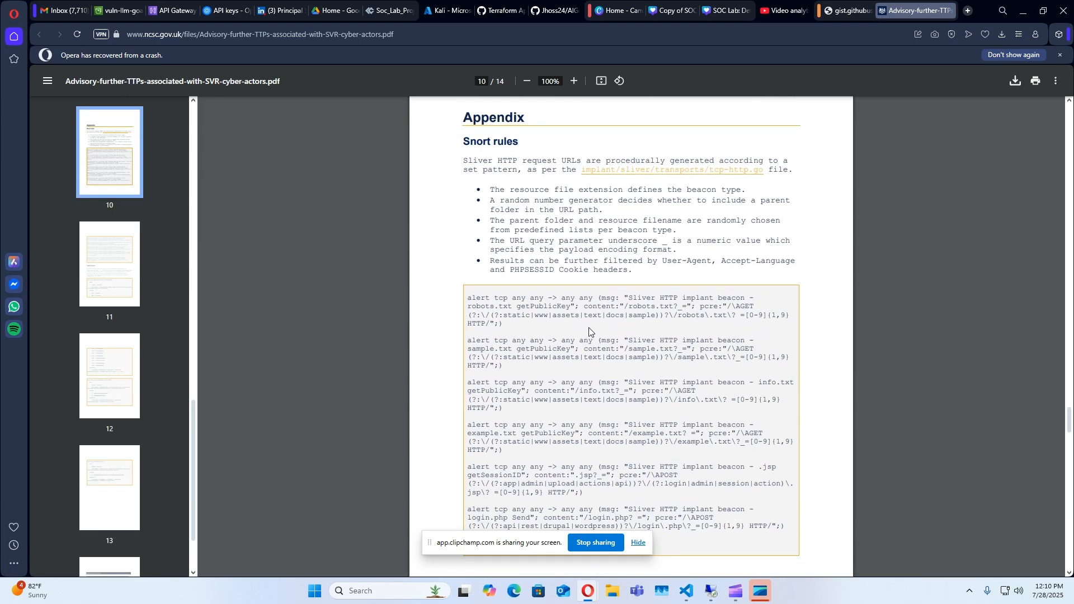
scroll(591, 329, "down", 15)
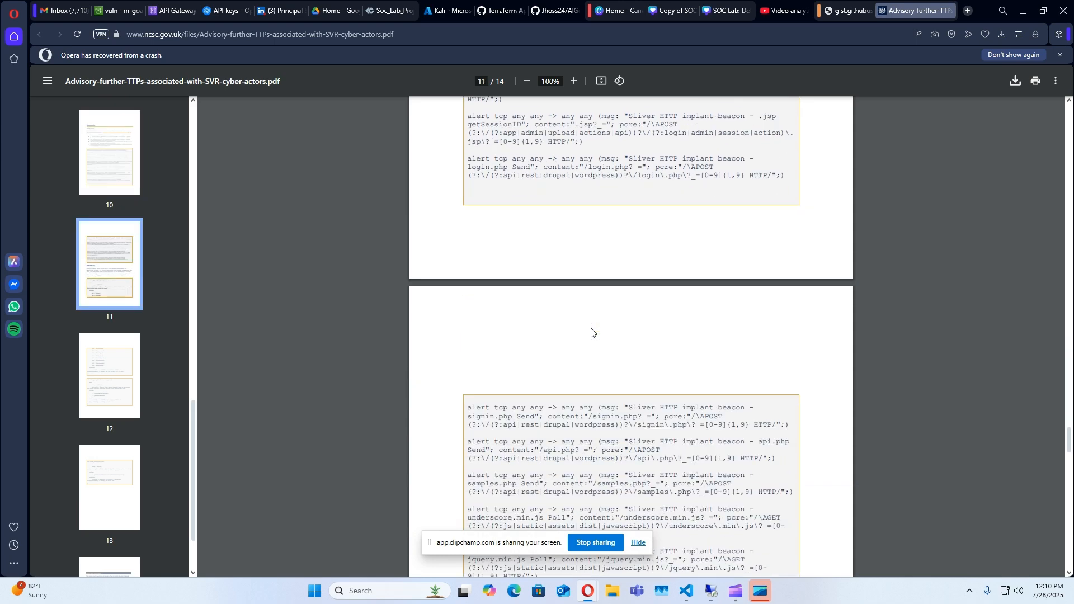
scroll(592, 330, "down", 20)
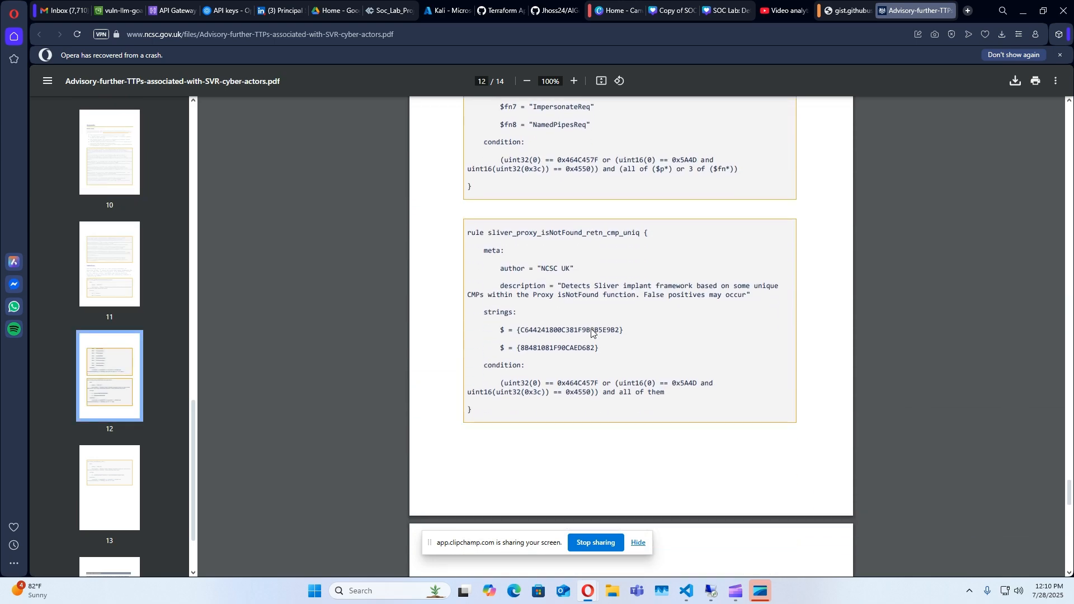
scroll(591, 330, "up", 1)
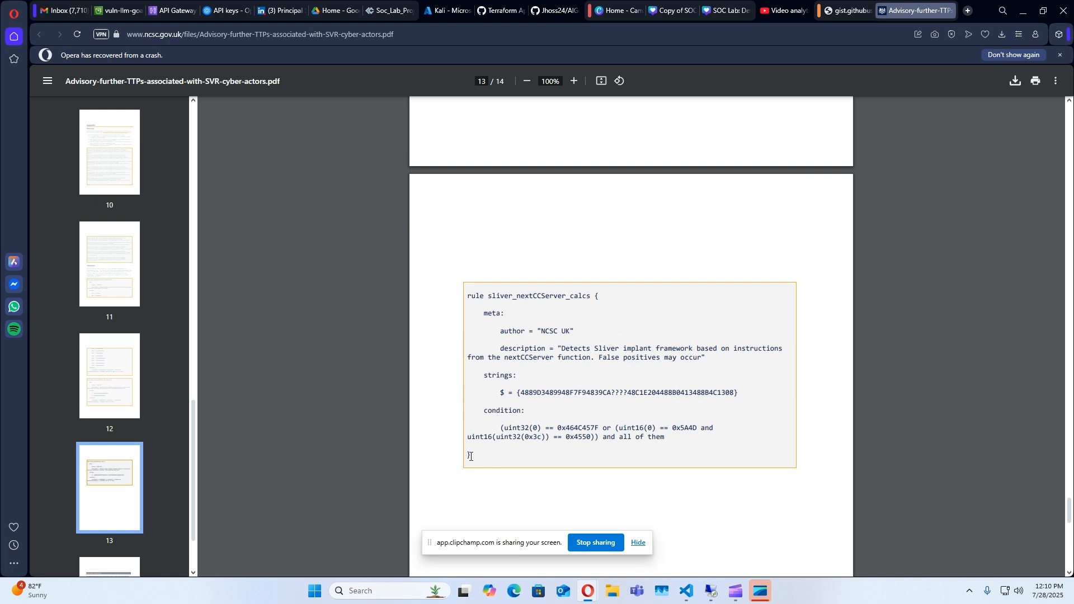
- Copy the advisory's YARA rules, from sliver_github_file_paths_function_names through sliver_nextCCServer_calcs
left_click_drag(472, 456, 491, 107)
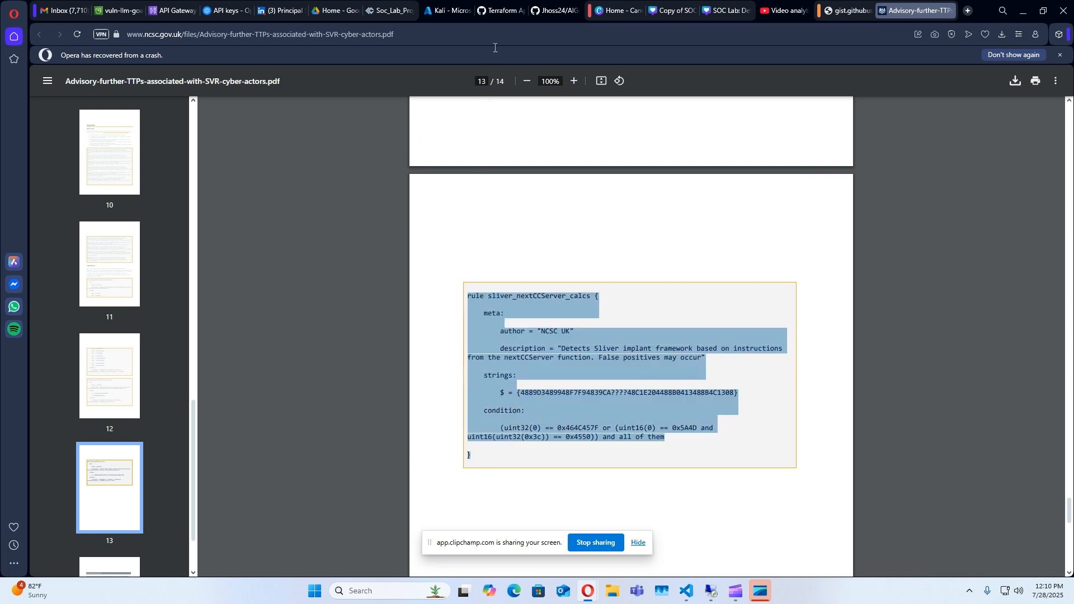
left_click_drag(520, 195, 470, 286)
right_click(498, 286)
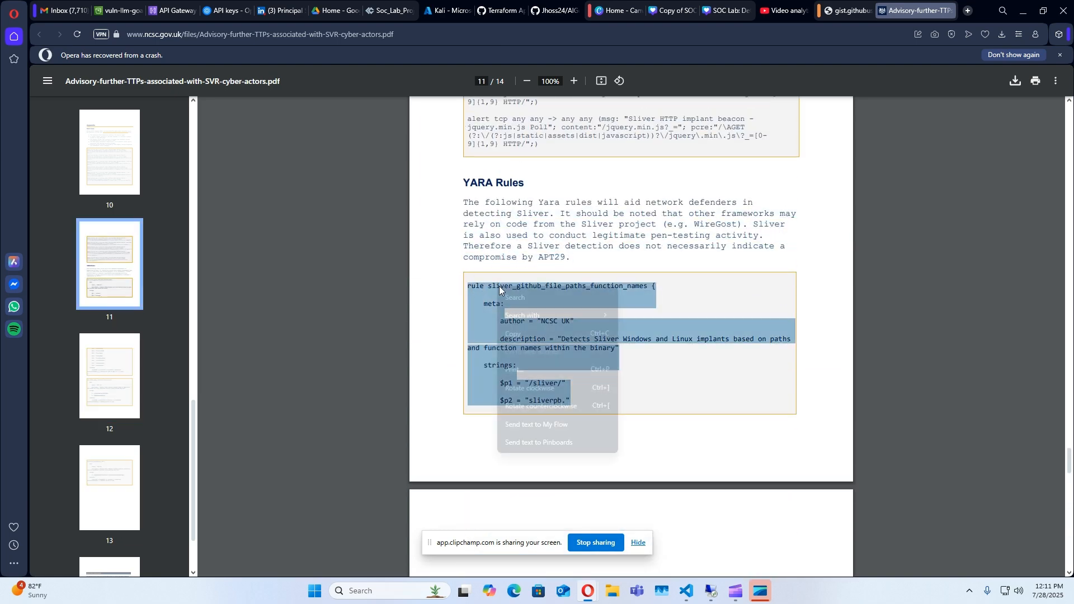
left_click(529, 334)
left_click(720, 309)
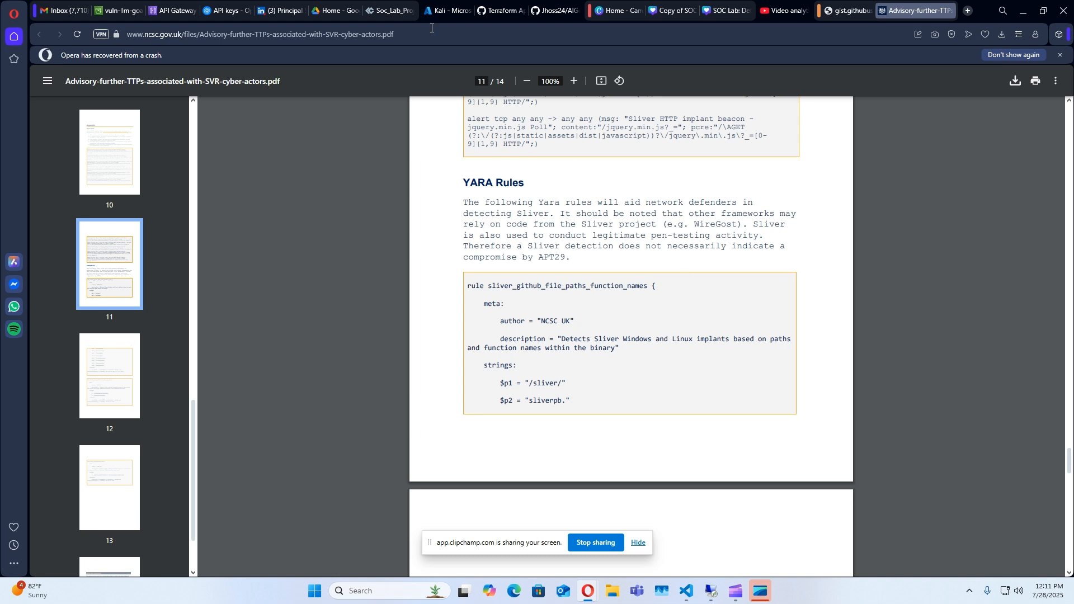
- Return to LimaCharlie, paste the copied Sliver rules into the sliver YARA record, check them and create it
left_click(390, 10)
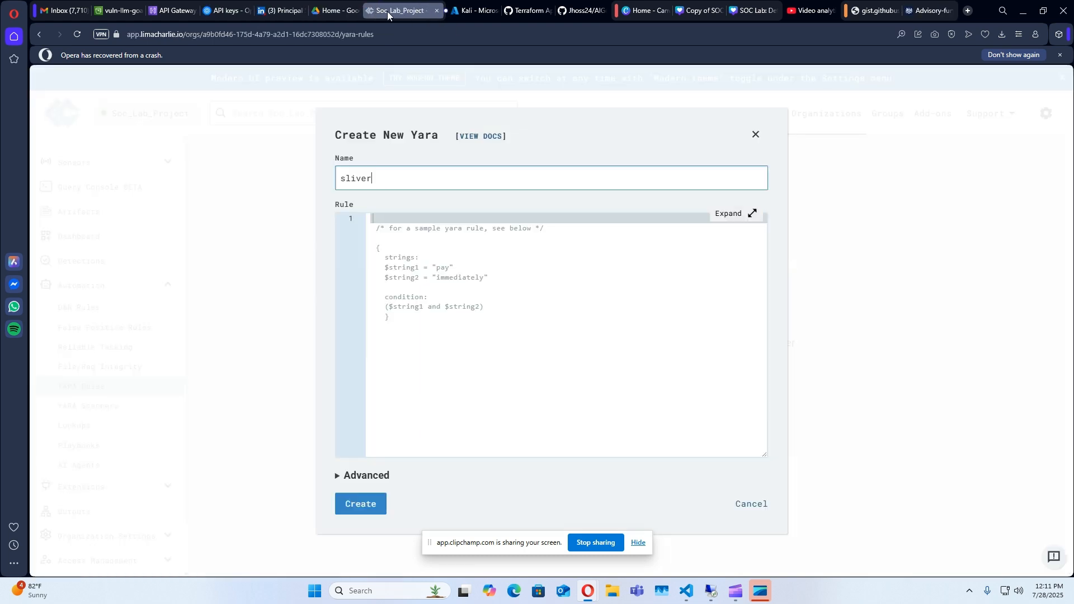
right_click(377, 219)
left_click(459, 320)
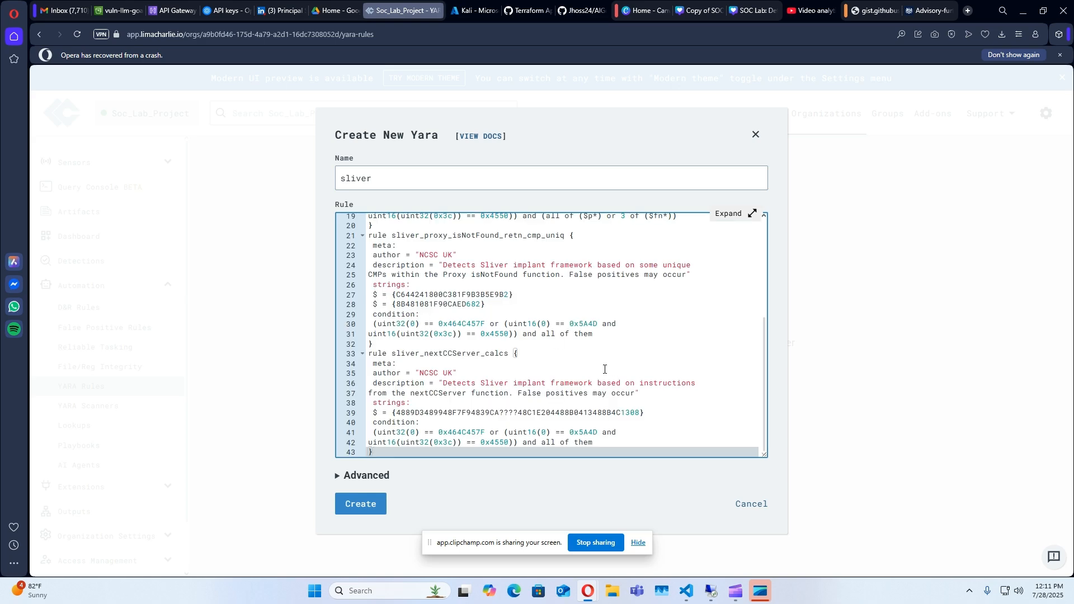
scroll(607, 371, "up", 5)
scroll(495, 314, "down", 2)
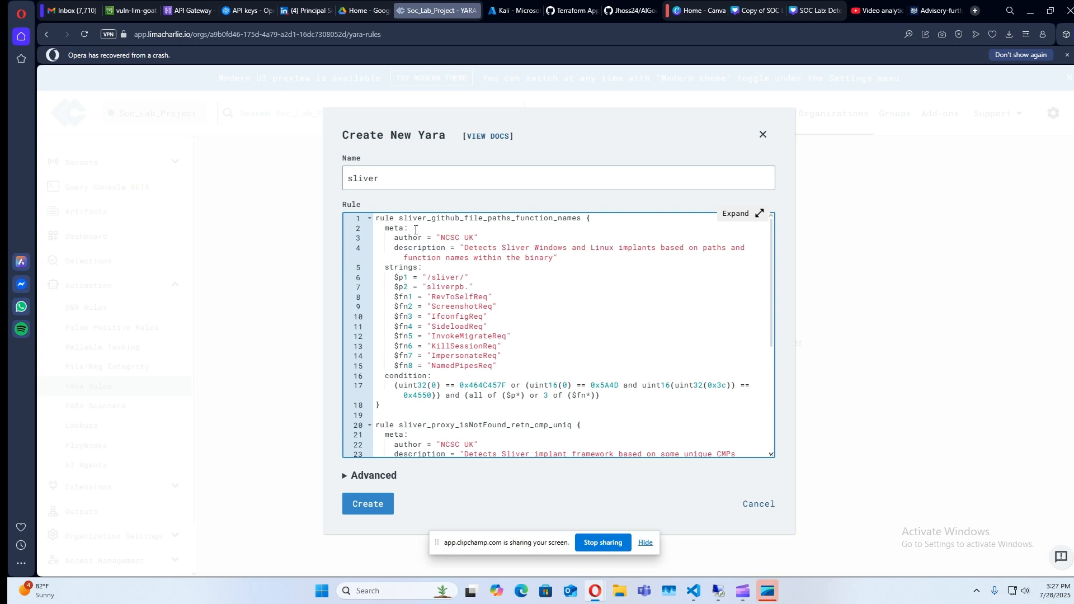
left_click(366, 504)
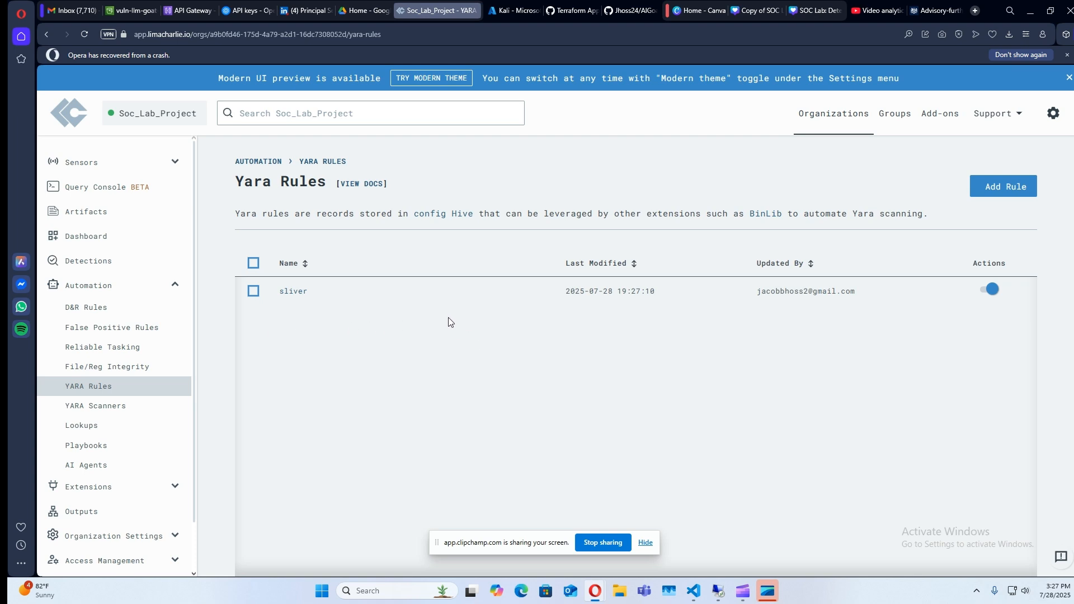
- Add a new D&R rule and begin its Detect section with event: YARA_DETECTION, op: and, and a rules: list
left_click(101, 312)
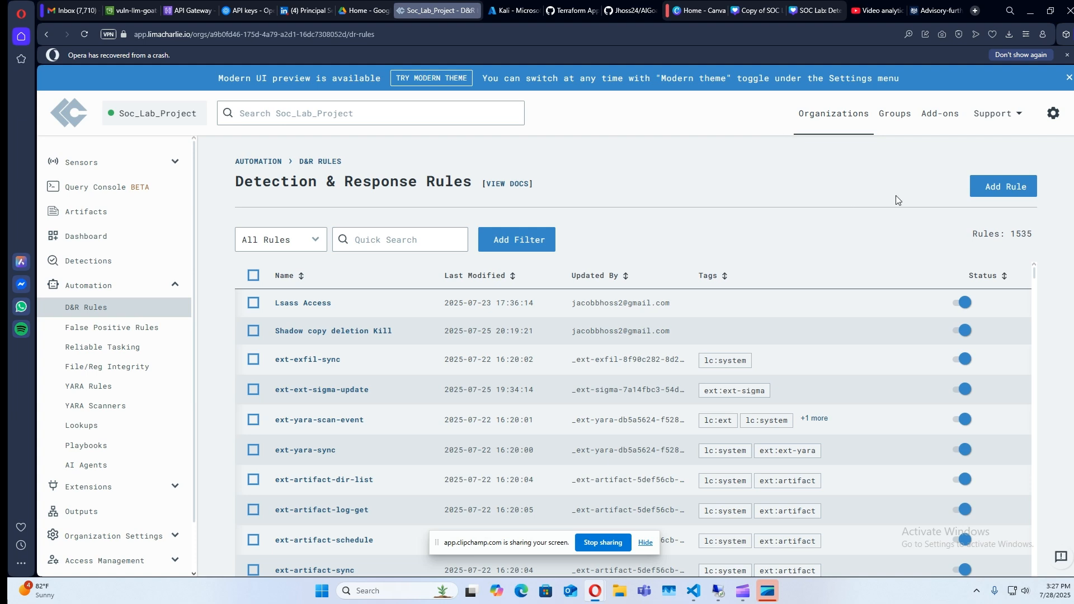
left_click(984, 185)
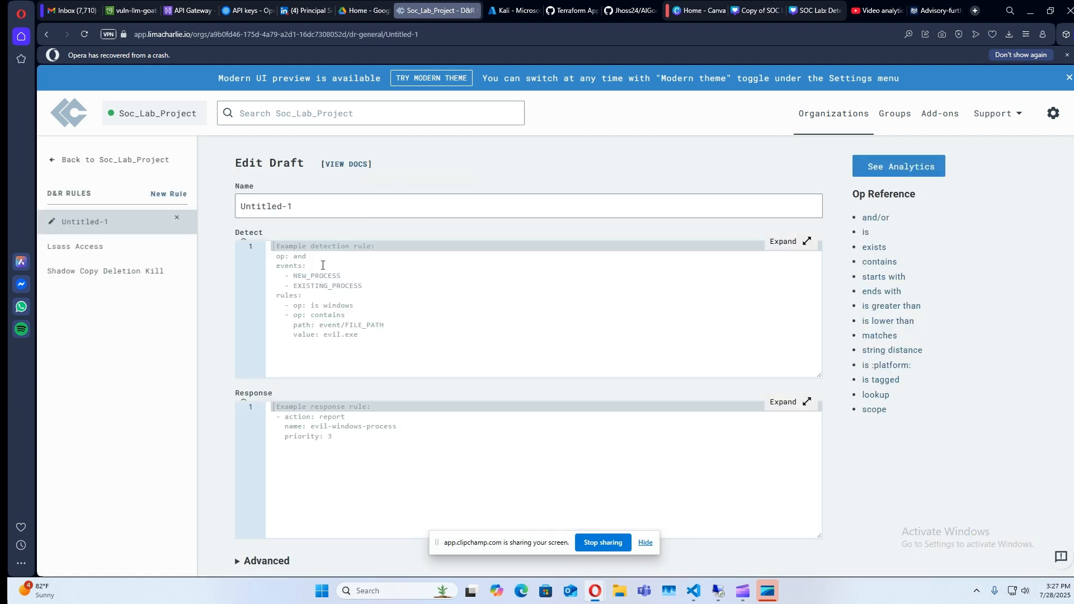
left_click(333, 246)
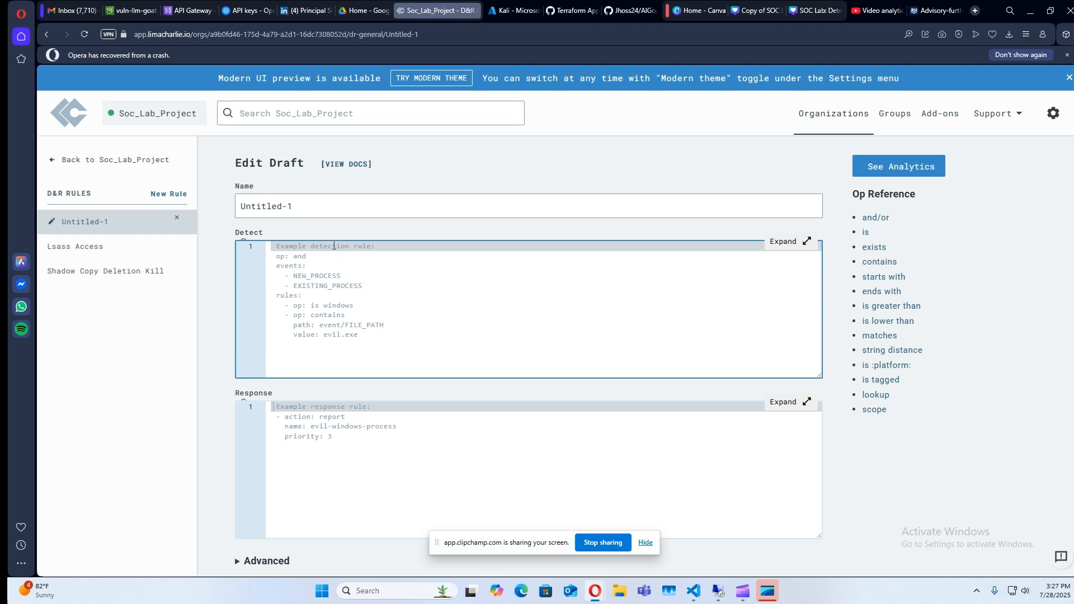
type("event: YARA_DETECTION")
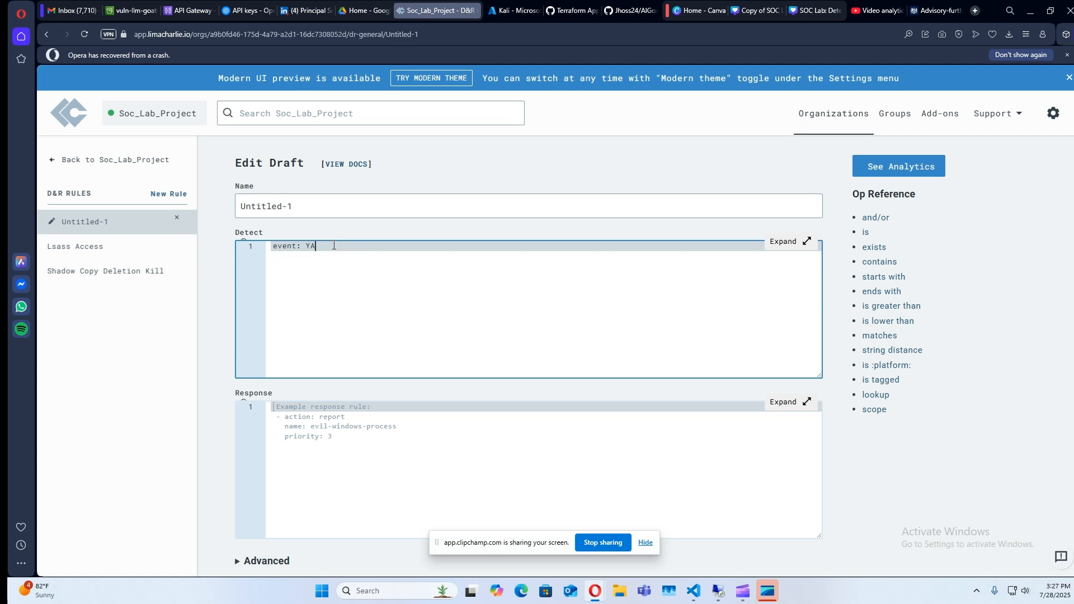
key("Return")
type("op: and")
key("Return")
type("rules:")
key("Return")
- Add a Detect condition with not: true, op: exists and path: event/PROCESS/*
type("- not: true")
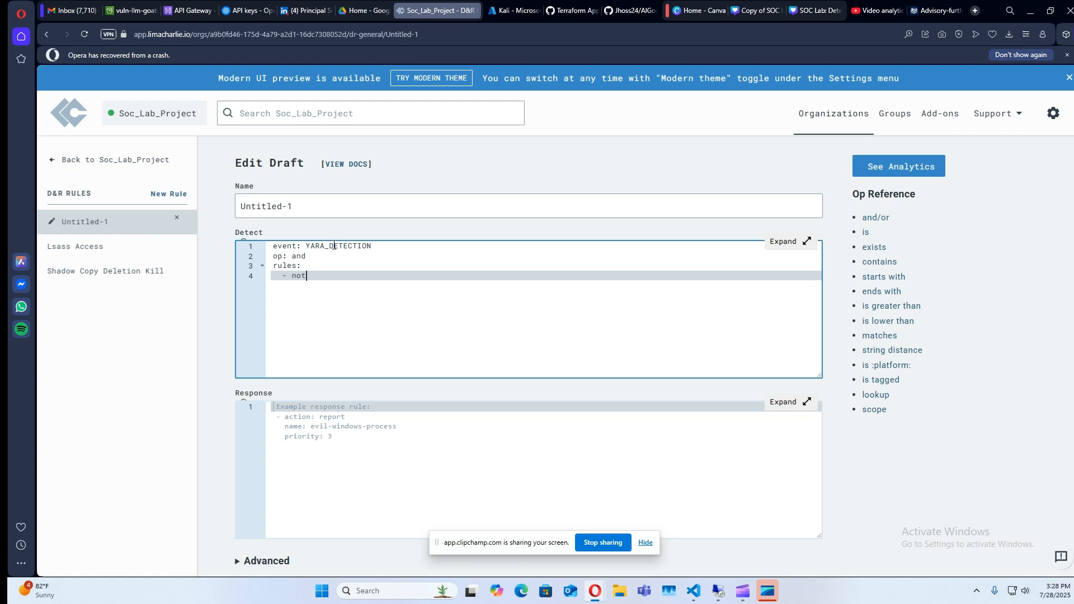
key("Return")
type("op: exists")
key("Return")
type("path: event/PROCESS/*")
key("Return")
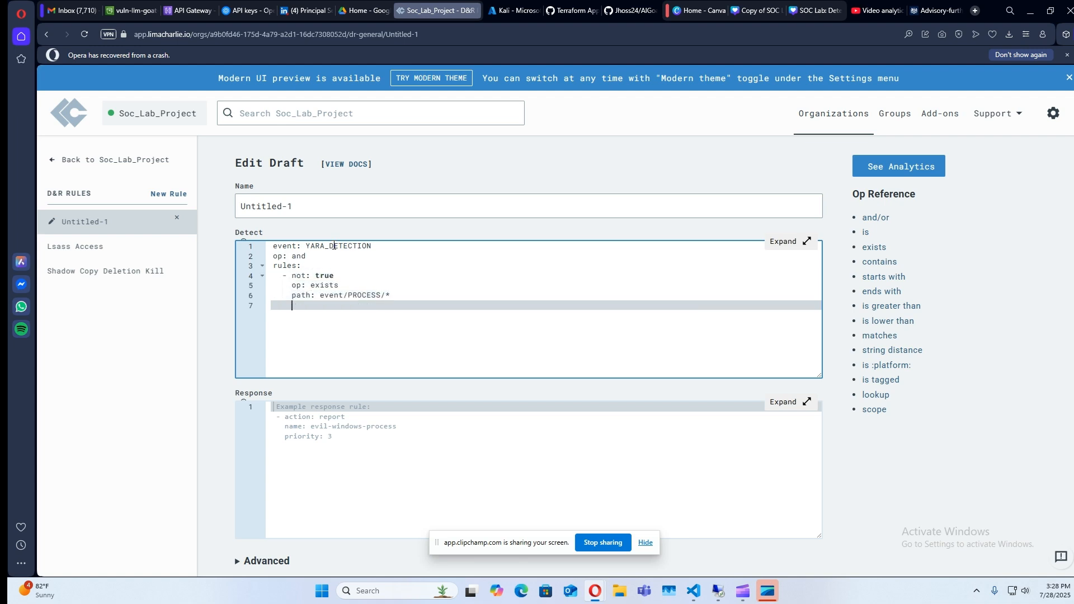
- Add a second Detect condition with op: exists and path: event/RULE_NAME
type("- op: exists")
key("Return")
type("path: event/RULE_NAME")
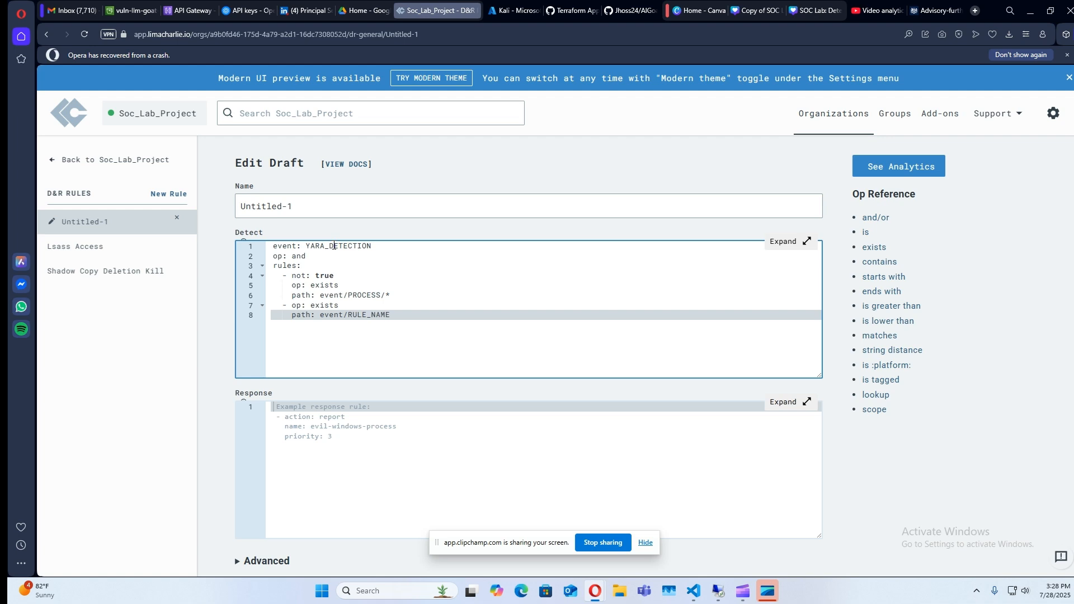
- Start the Response section with action: report and name: YARA Detection {{ .event.RULE_NAME}}
left_click(442, 411)
scroll(441, 411, "down", 1)
type("- action: report")
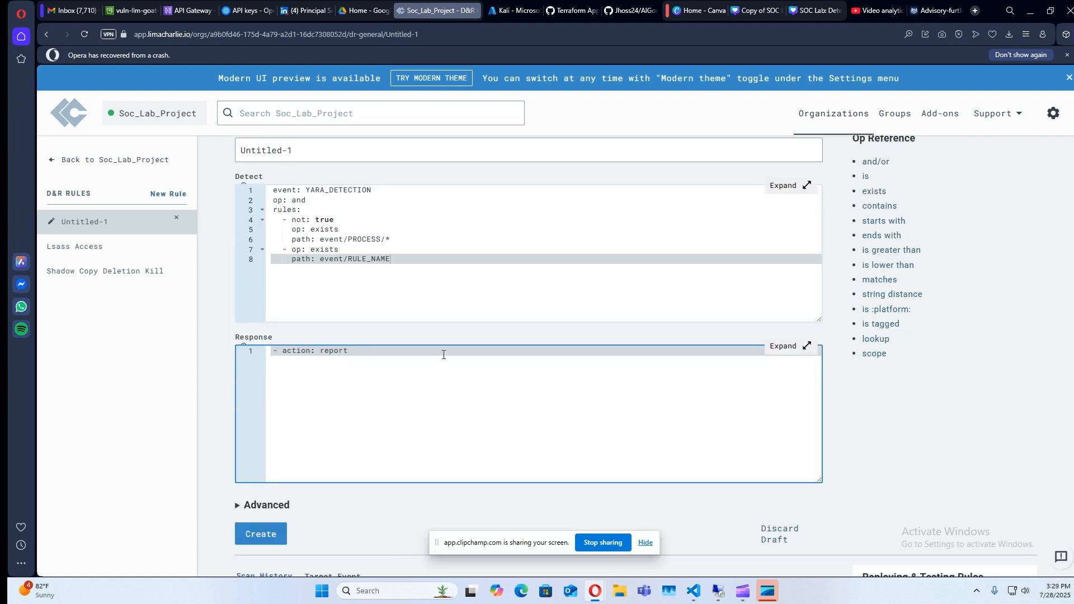
key("Return")
type("name: YARA Detection {{ .event.RULE_NAME")
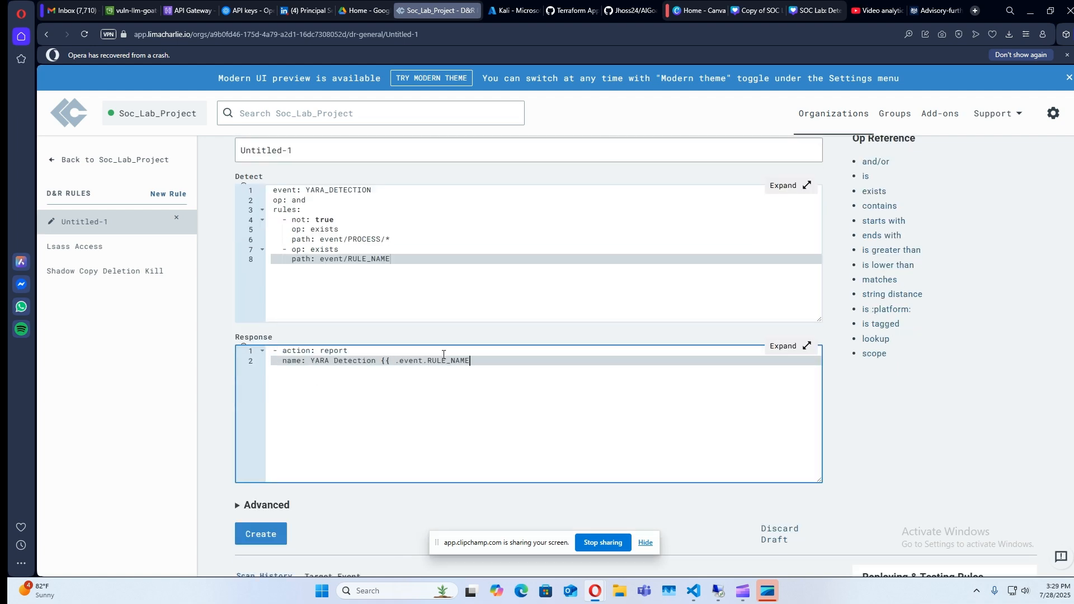
type("}}\"\"}")
- Add a second Response action with action: add tag, tag: yara_detection and ttl: 80000
key("Return")
type("- action: add tag")
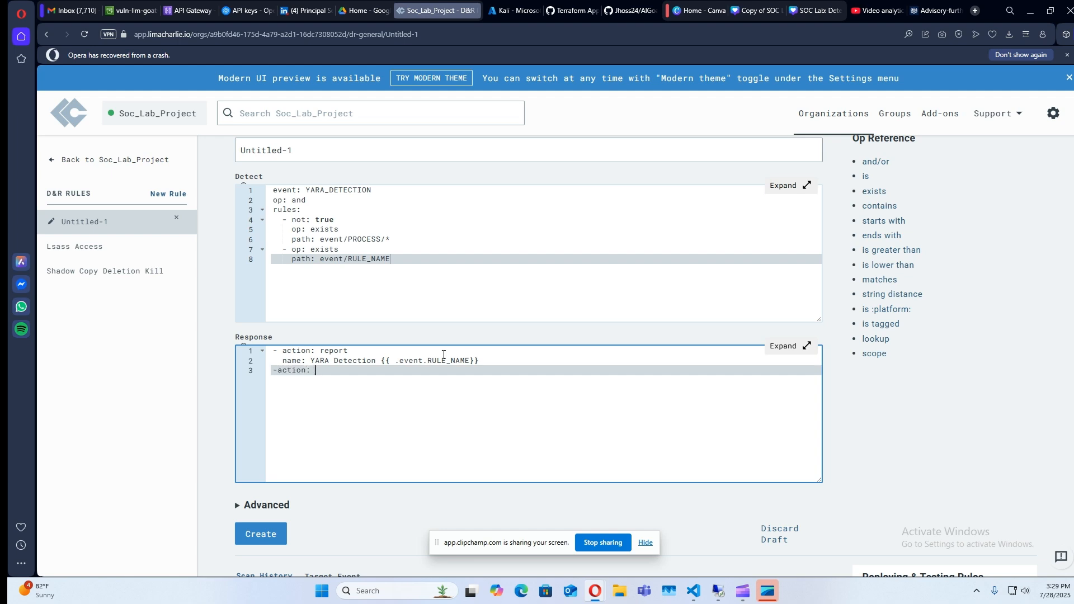
key("Return")
type("tag: yara_detection")
key("Return")
type("ttl: 80000")
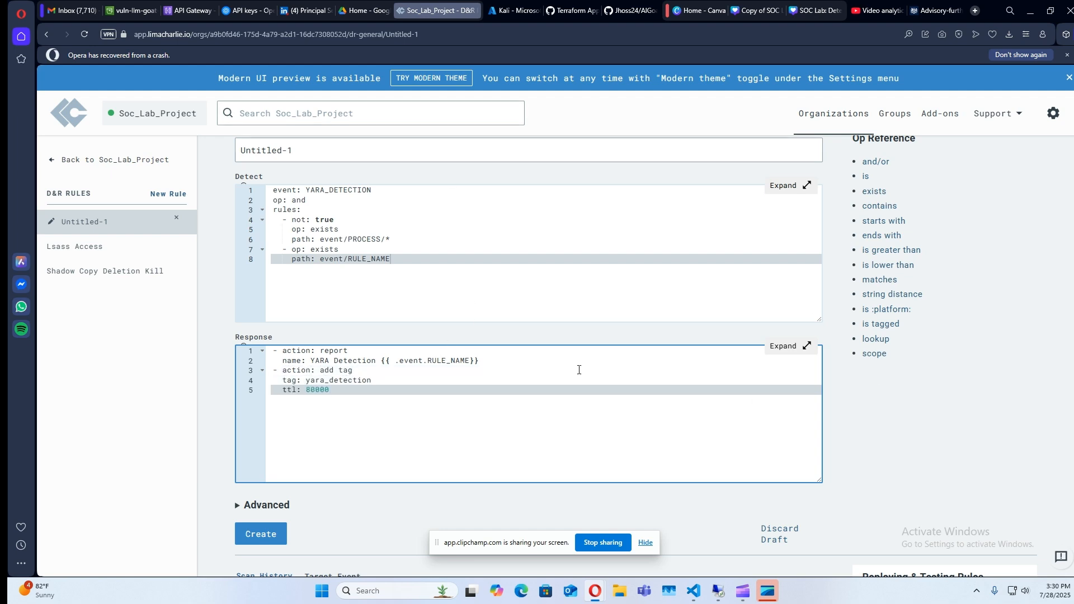
- Name the D&R rule Yara_Detection and create it
scroll(559, 367, "down", 2)
scroll(549, 366, "up", 3)
left_click(295, 205)
key("ctrl+a")
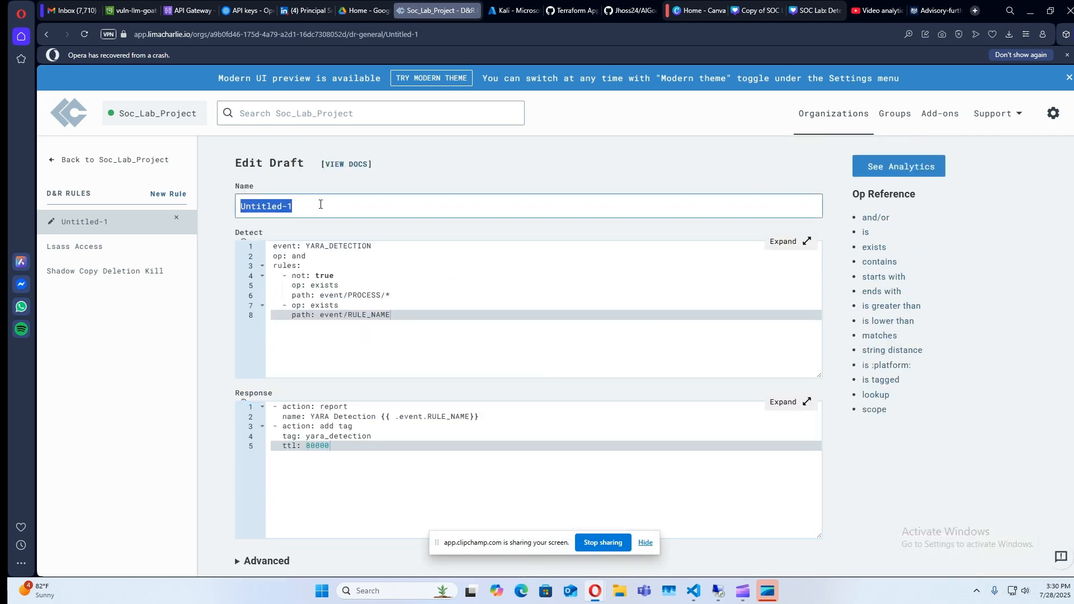
type("Yara")
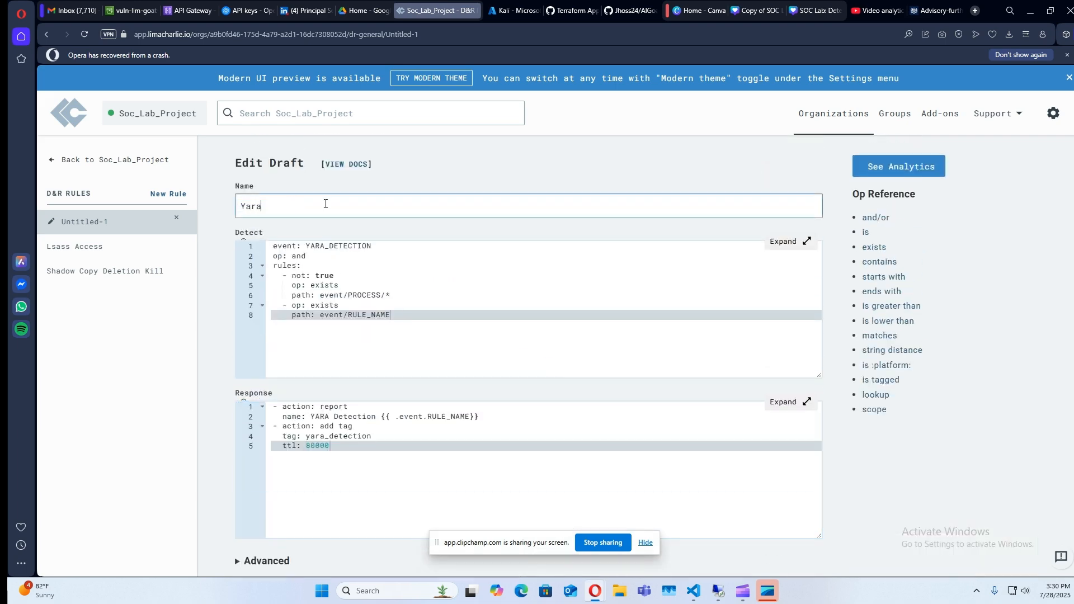
type("_Detection")
scroll(507, 235, "down", 3)
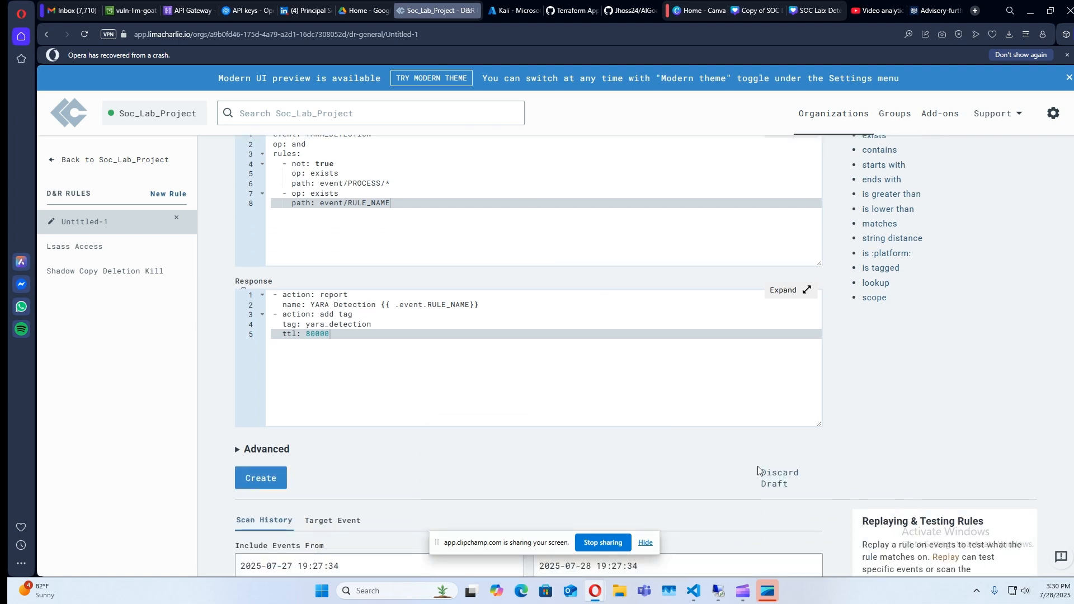
left_click(269, 476)
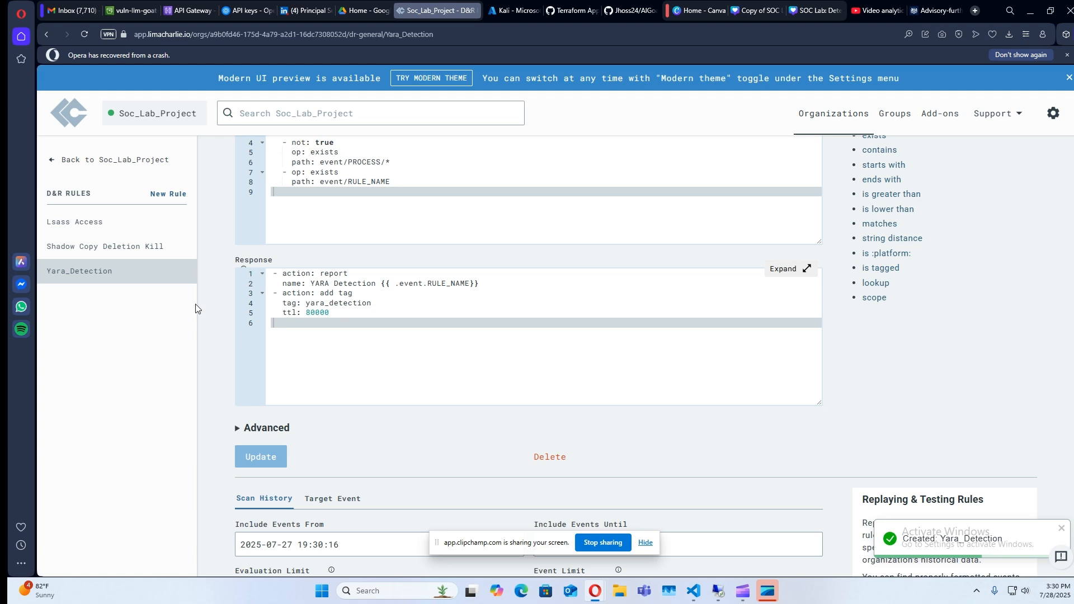
- Go back to the organization's sensors list and open the console of the Windows server sensor
left_click(119, 165)
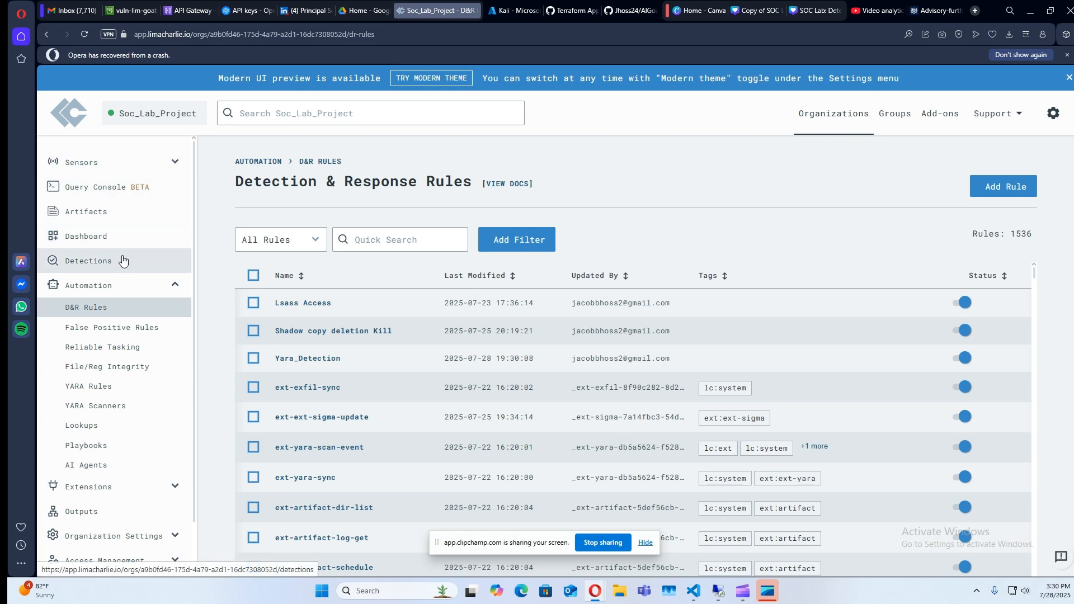
scroll(128, 242, "down", 1)
scroll(162, 347, "up", 1)
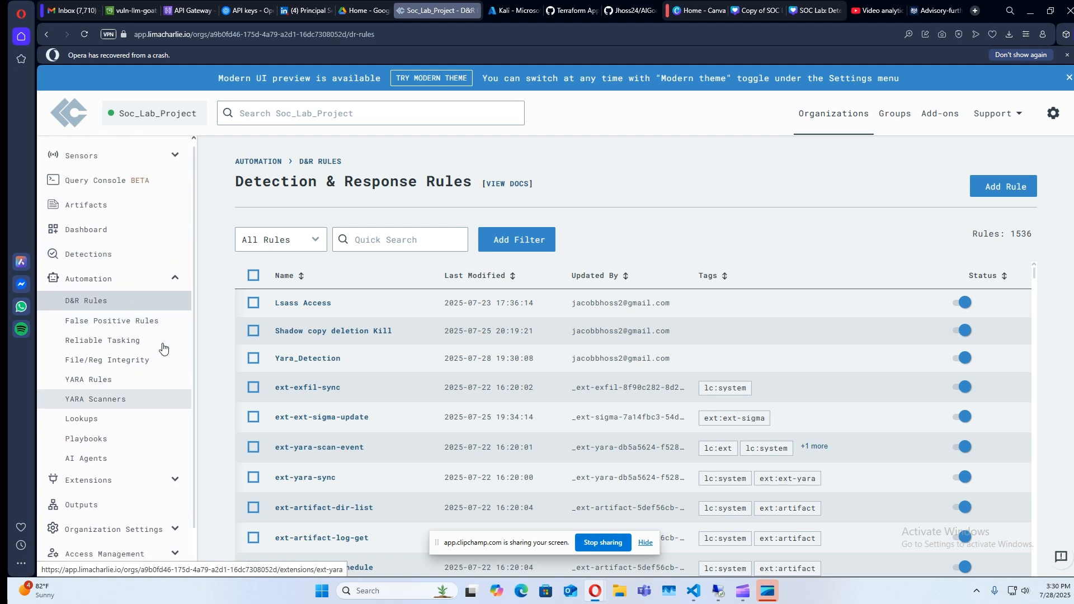
left_click(89, 163)
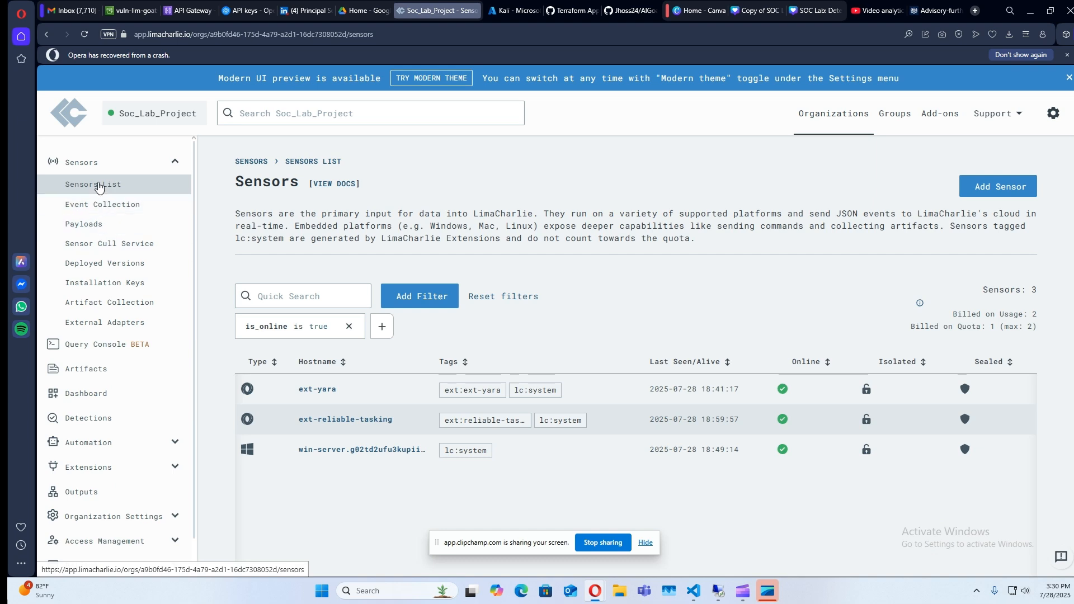
left_click(356, 449)
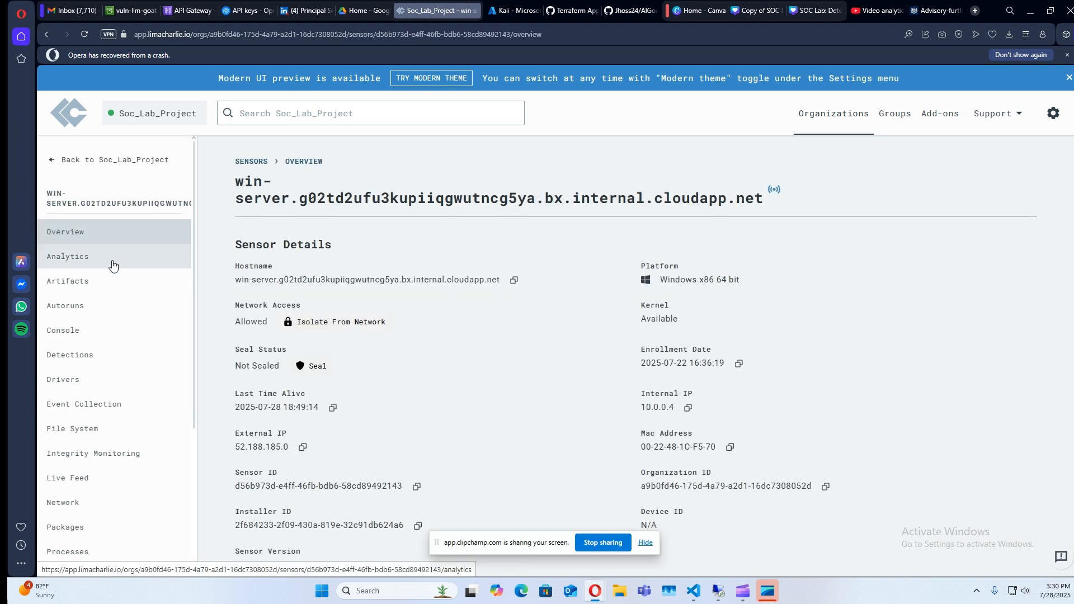
left_click(73, 330)
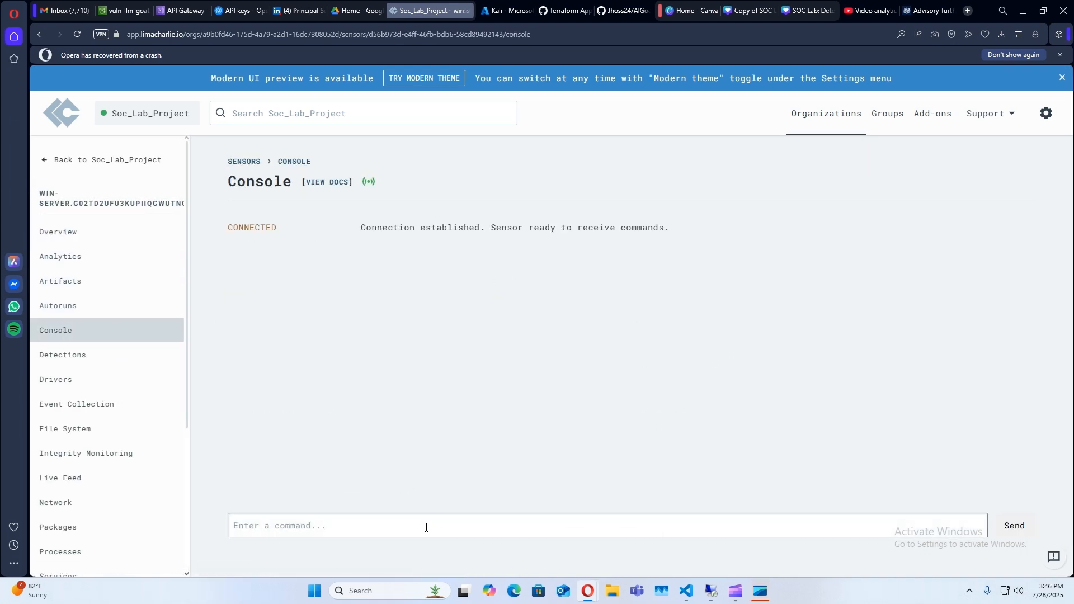
- Run yara_scan hive://yara/sliver with -r on the Windows user's Downloads folder in the sensor console
left_click(427, 525)
type("yara_scan hive")
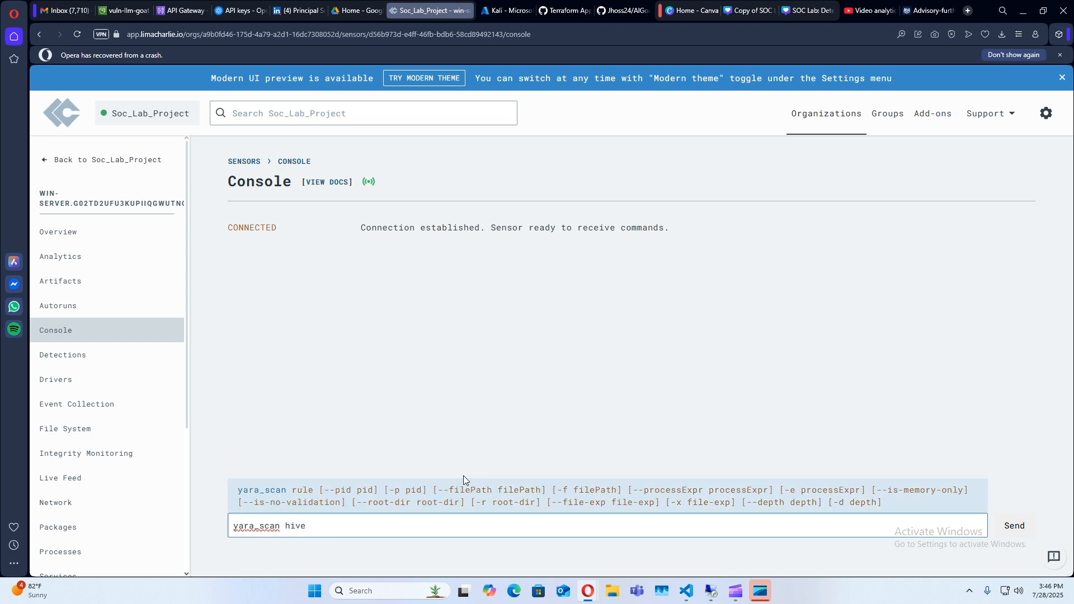
type("://yara/sliver -r C:\\us")
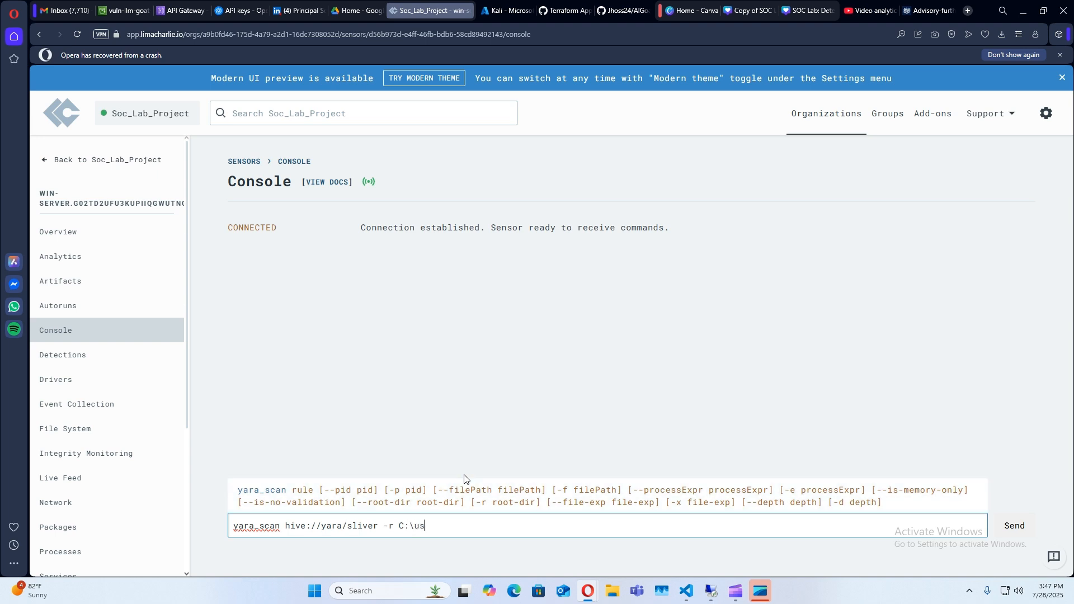
type("ers\\Jhoss24\\Downloads")
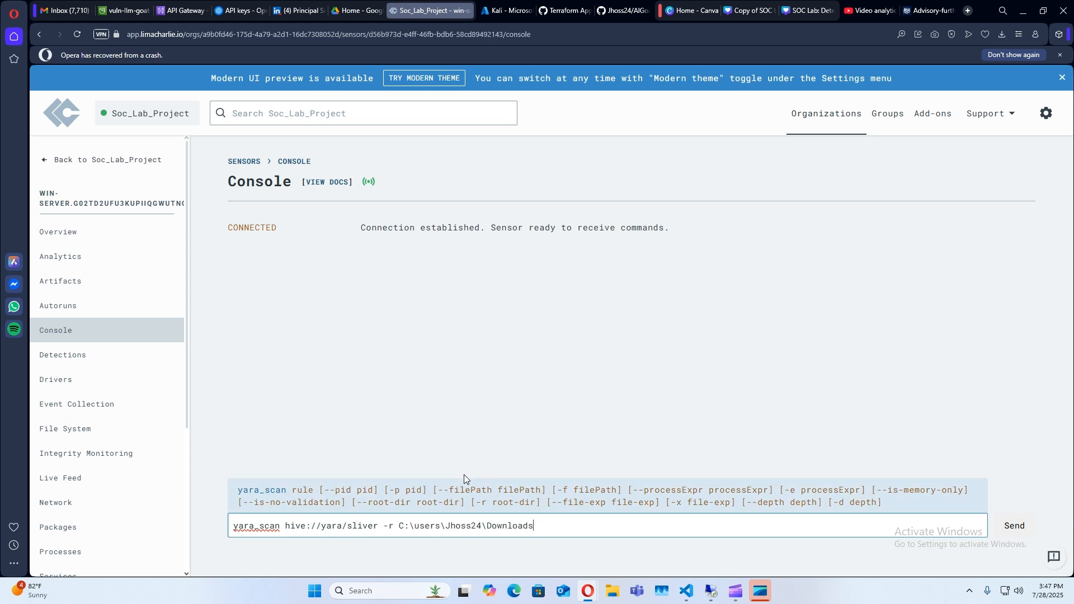
left_click(1013, 530)
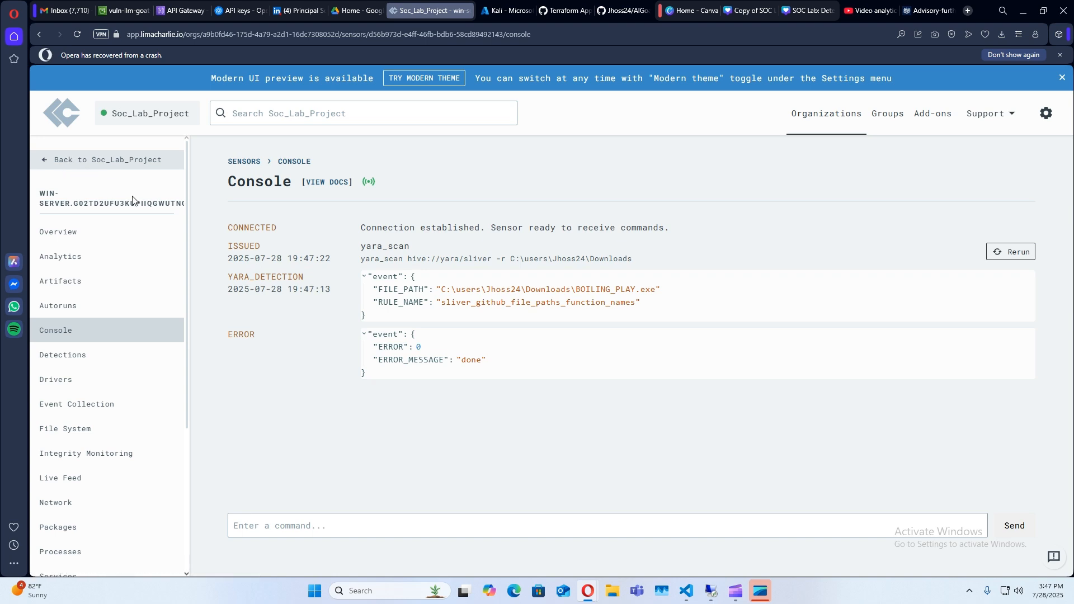
- Open the organization's detections, refresh the list and examine the details of the YARA detections for the Sliver rule
left_click(62, 163)
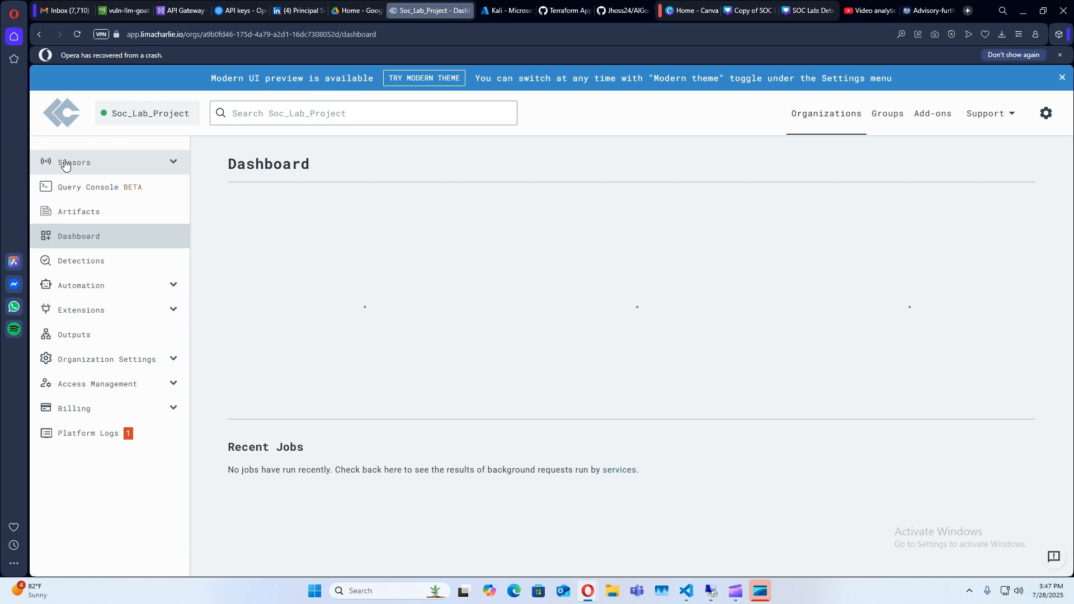
left_click(85, 269)
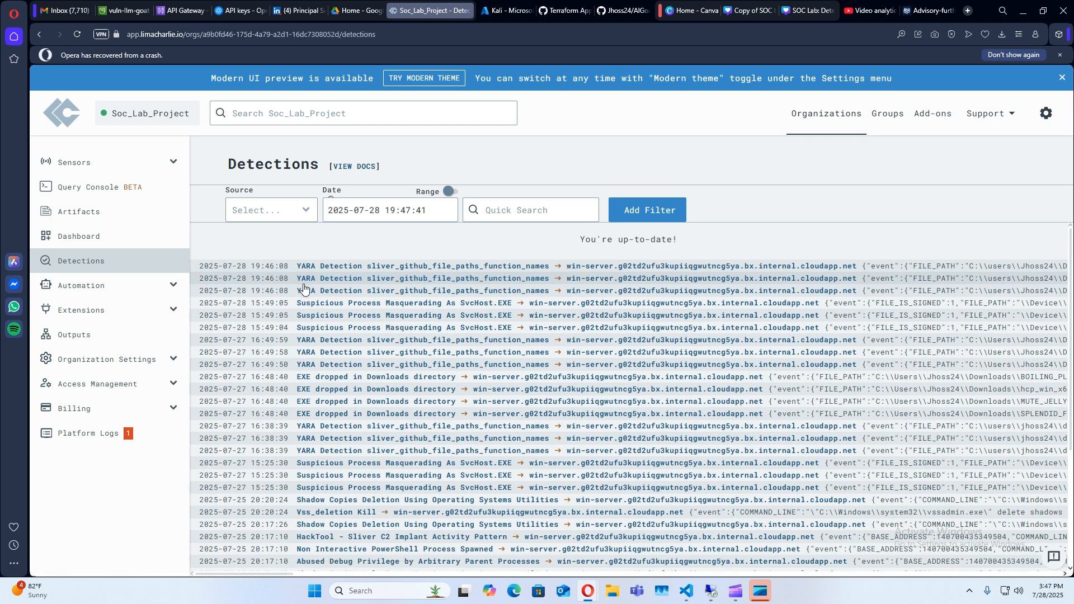
left_click(77, 34)
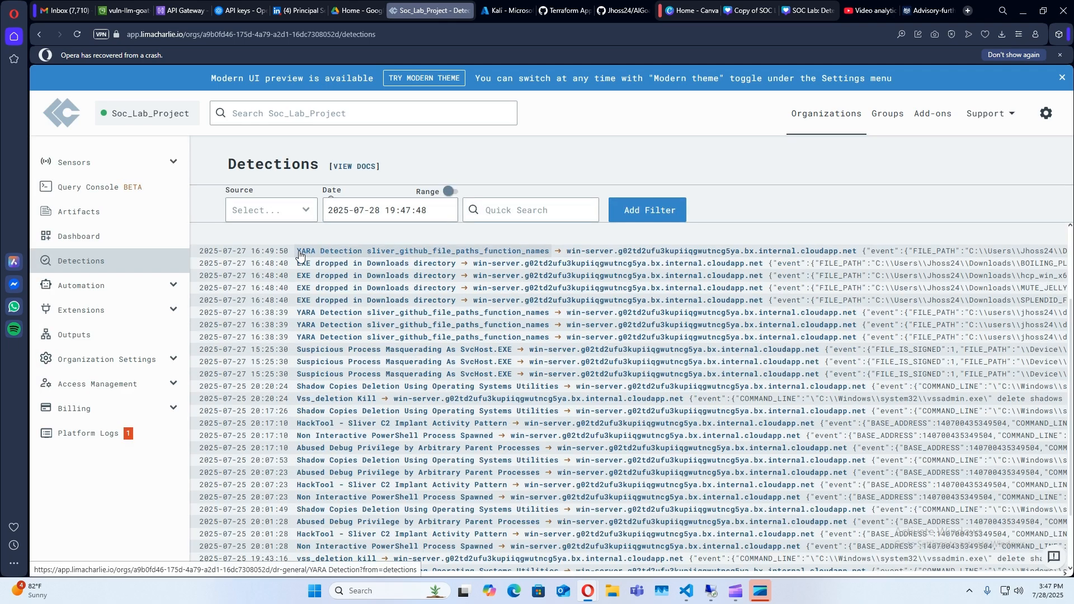
left_click(256, 251)
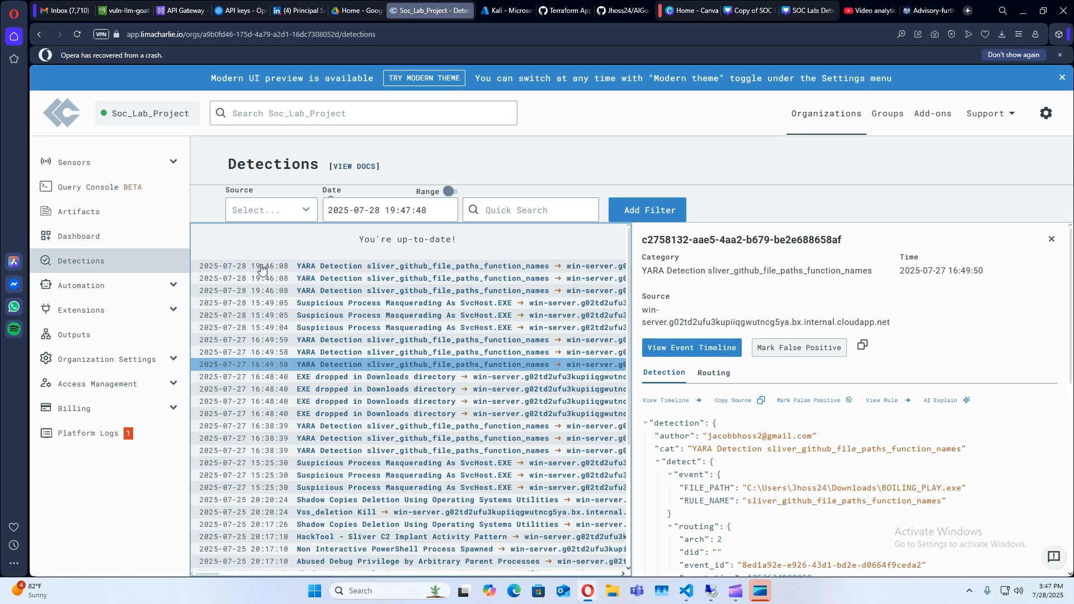
left_click(262, 269)
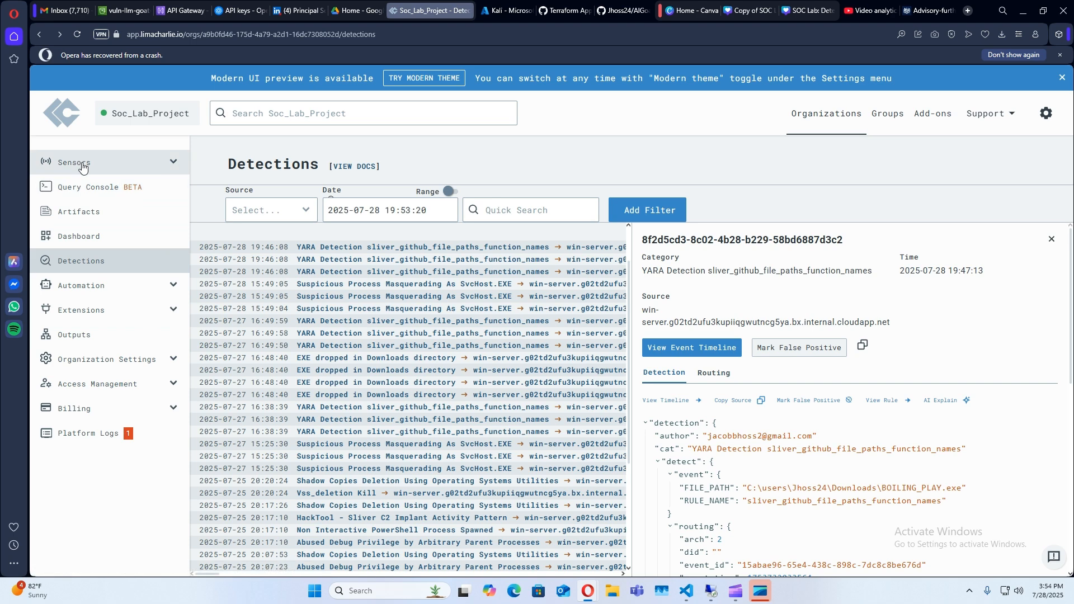
- Add a new D&R rule and begin its Detect section with event: NEW_DOCUMENT, op: and, and a rules: list
left_click(84, 286)
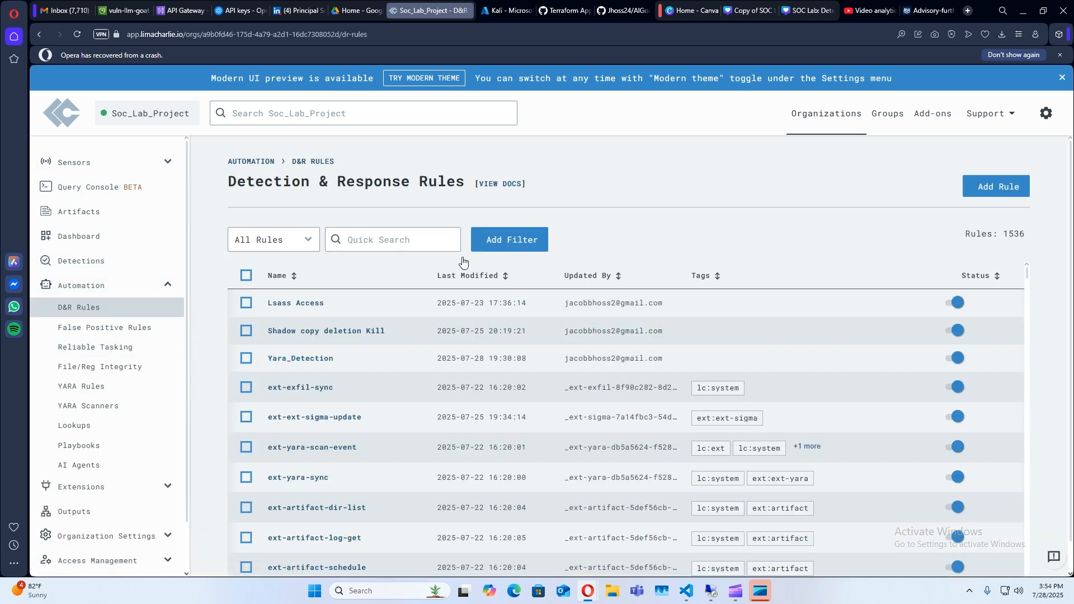
left_click(993, 187)
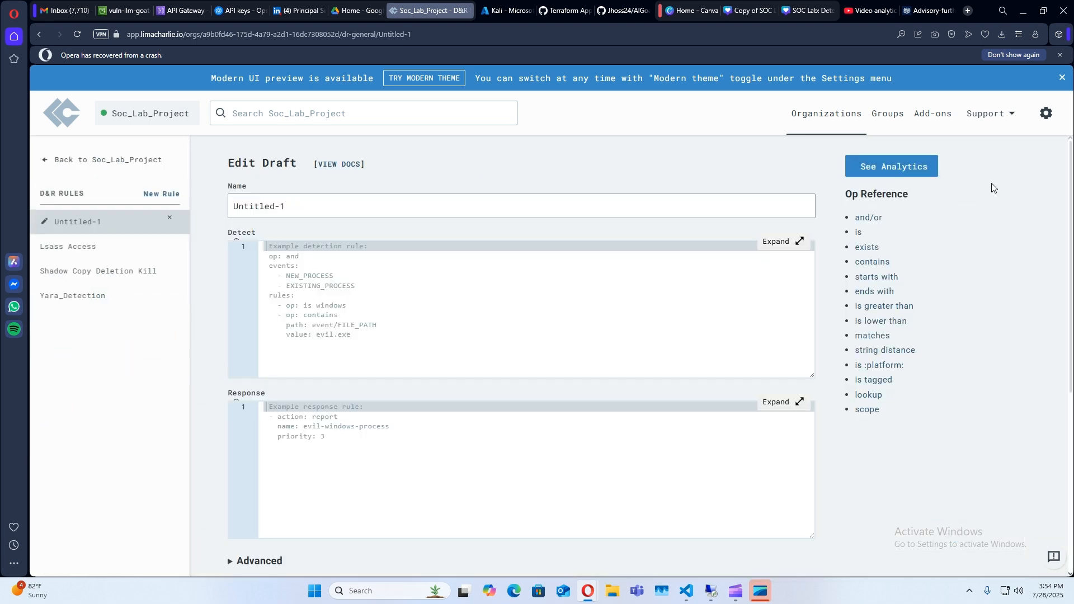
left_click(300, 213)
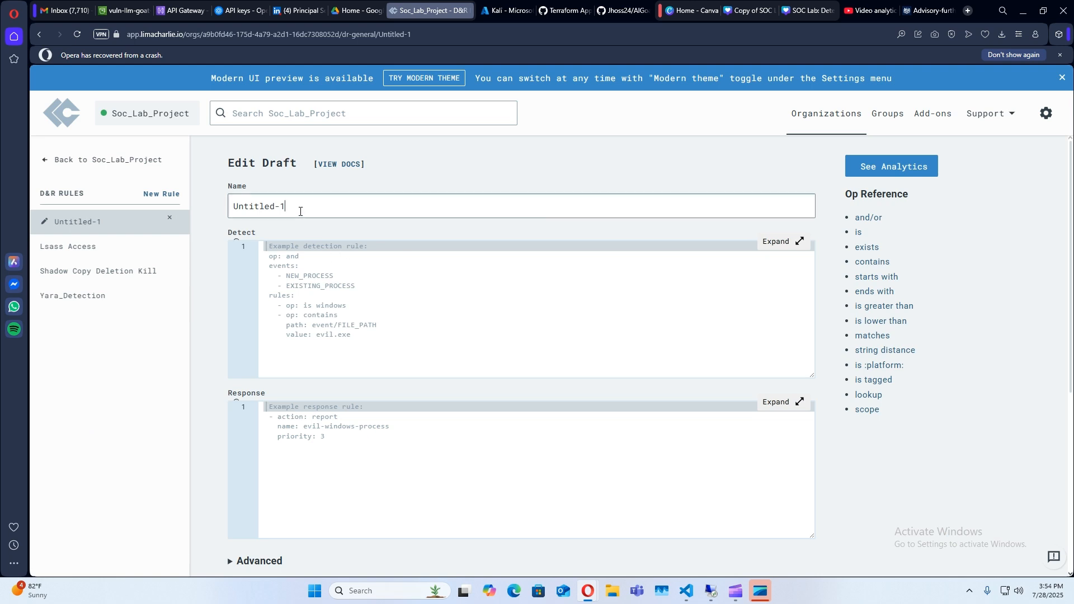
double_click(300, 211)
left_click(368, 255)
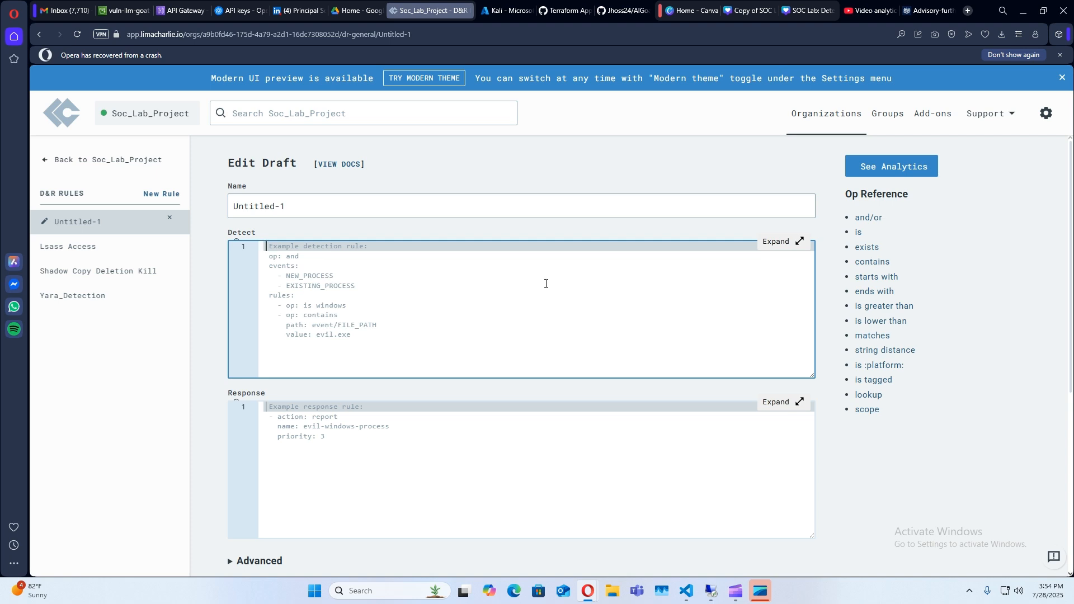
type("event: NEW_DOCUMENT")
key("Return")
type("op: and")
key("Return")
type("rules:")
key("Return")
- Add a Detect condition with op: starts with, path: event/FILE_PATH and value: C\Users\
type("- ")
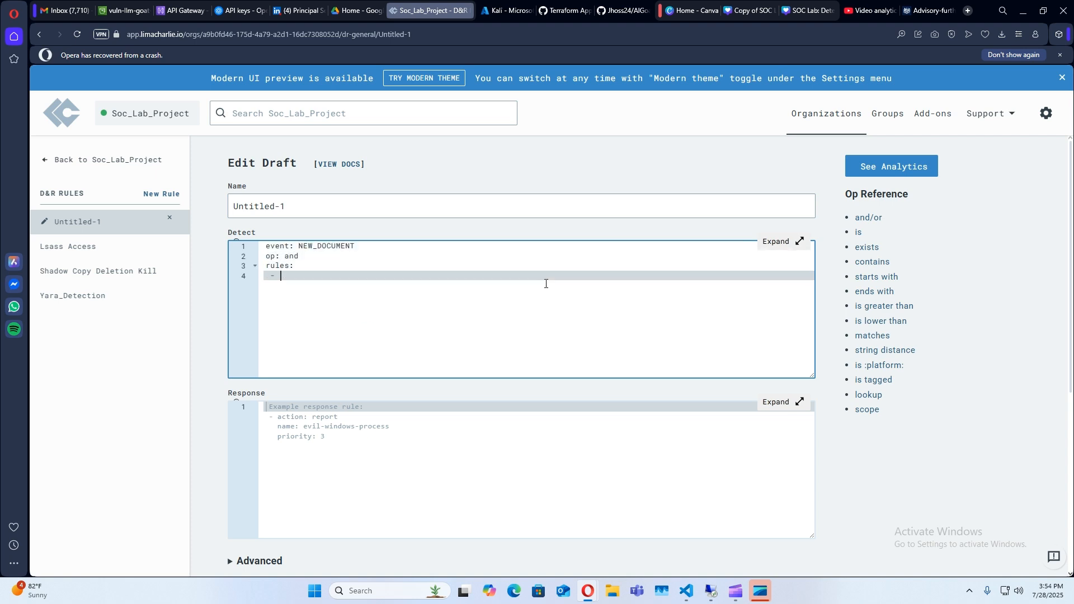
type("op: starts with")
key("Return")
type("path: event/F")
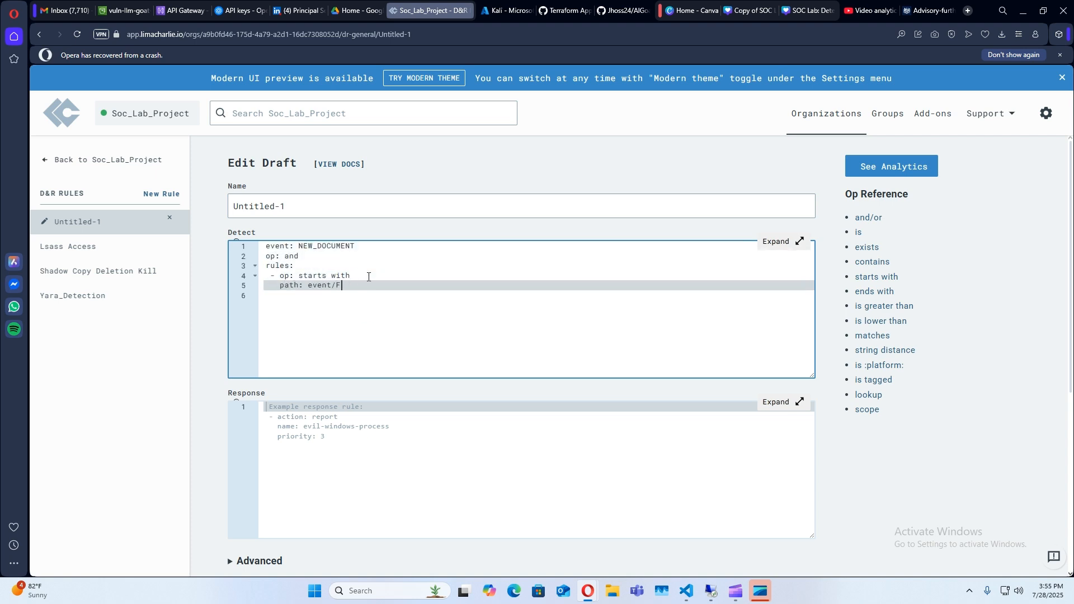
type("ILE_PATH")
key("Return")
type("value: C\\Users\\")
key("Return")
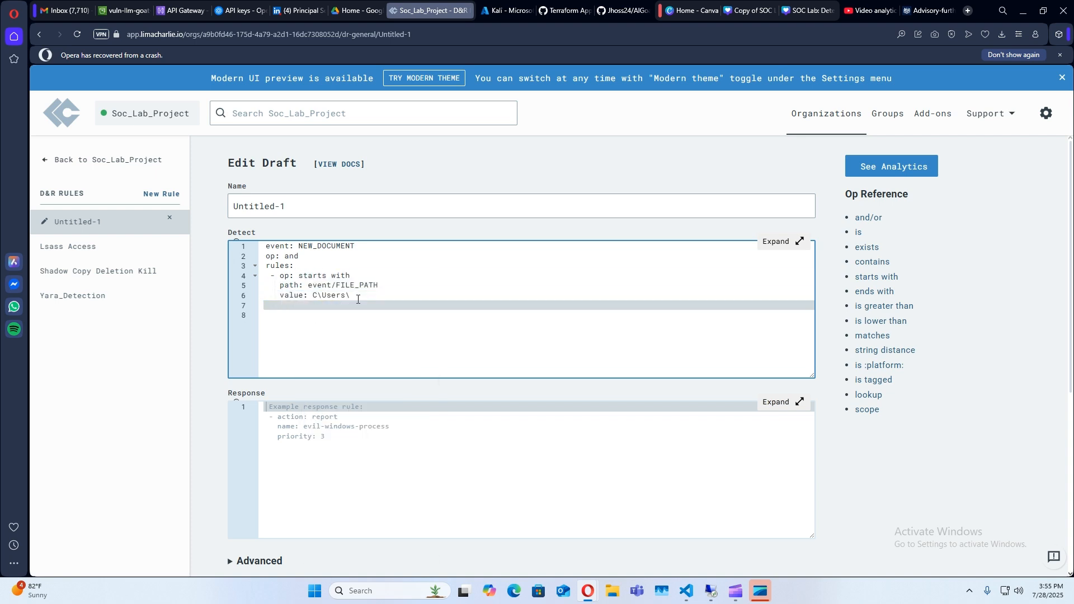
- Paste two copies of the condition lines and make the first op: contains, path: event/FILE_PATH, value: /Downloads/
key("ctrl+v")
key("Return")
key("ctrl+v")
left_click_drag(346, 305, 295, 303)
type("contains")
key("Down")
key("End")
key("Return")
type("value: ")
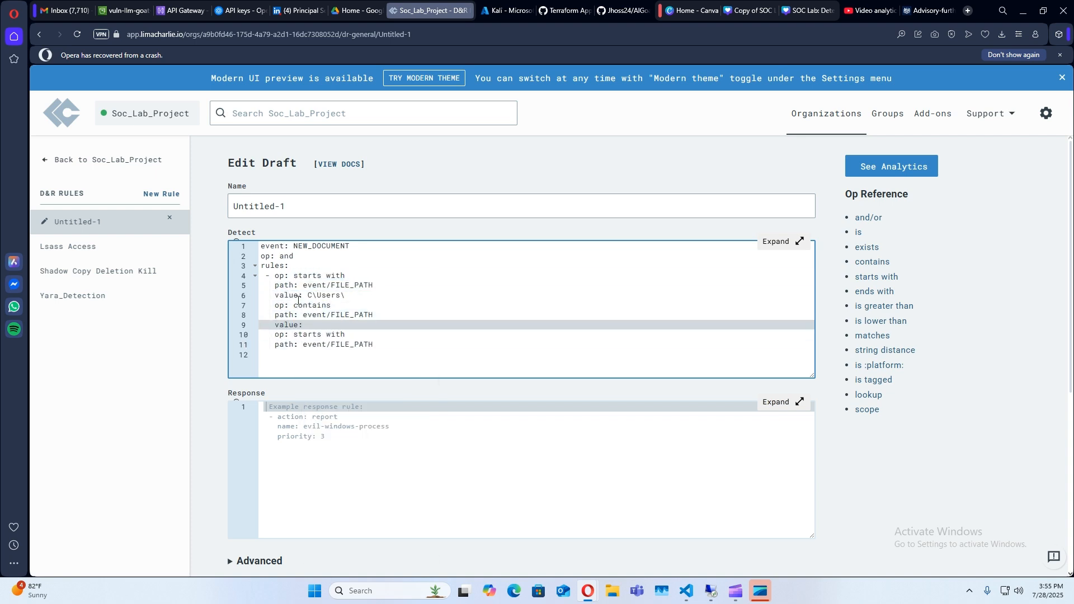
type("/Downloads/")
- Change the last pasted condition to op: ends with, path: event/FILE_PATH, and give it value: .exe
key("Down")
key("Left")
key("Left")
key("Left")
key("Left")
key("Left")
key("BackSpace")
key("BackSpace")
key("BackSpace")
key("BackSpace")
key("BackSpace")
key("BackSpace")
type("ends")
key("Down")
key("End")
key("Return")
type("value:")
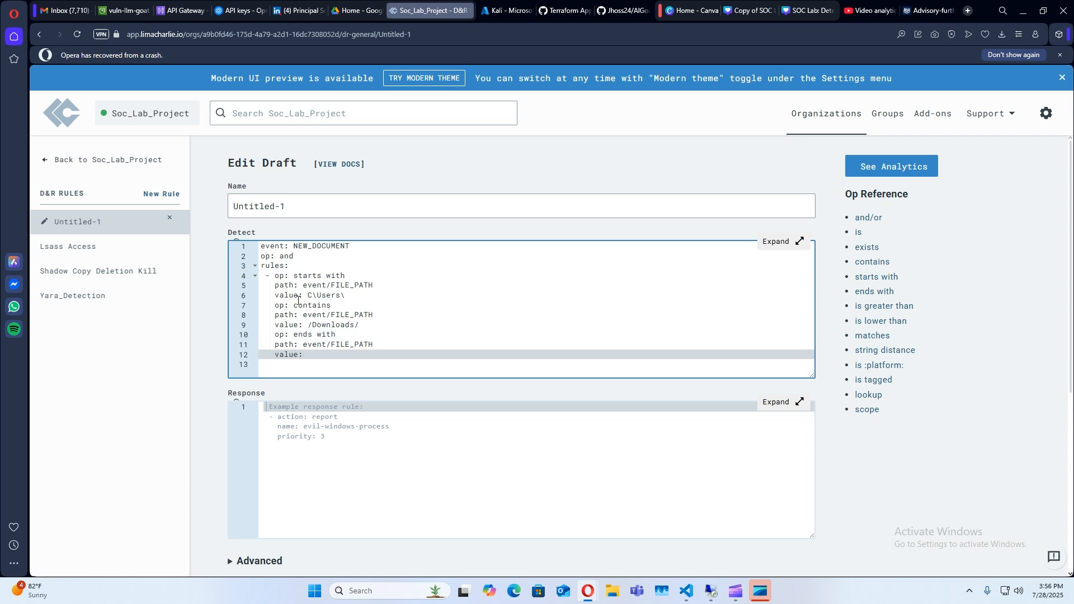
type(" .exe")
- Start the Response section with action: report and name: EXE dropped in downloads
left_click(788, 472)
type("- action: report")
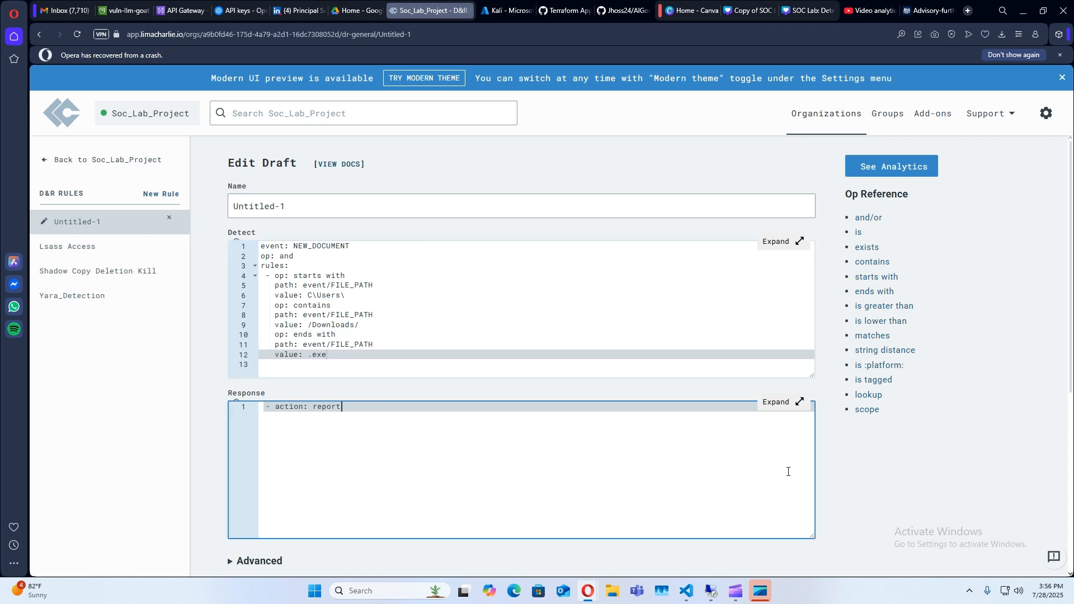
key("Return")
type("name: EXE dropped in downloads")
- Add a Response action: task with the folded command (>-) yara_scan hive://yara/sliver -f "{{ .event.FILE_PATH}}"
key("Return")
key("BackSpace")
type("- action: ta")
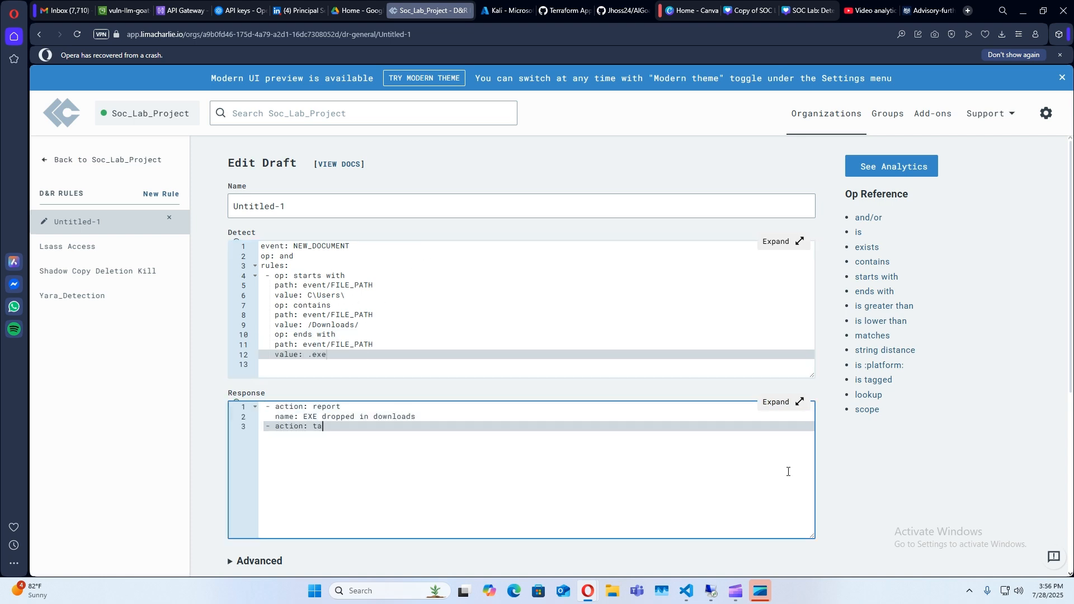
type("sk")
key("Return")
type("command: >-")
key("Return")
type("yara_scan hive://yara")
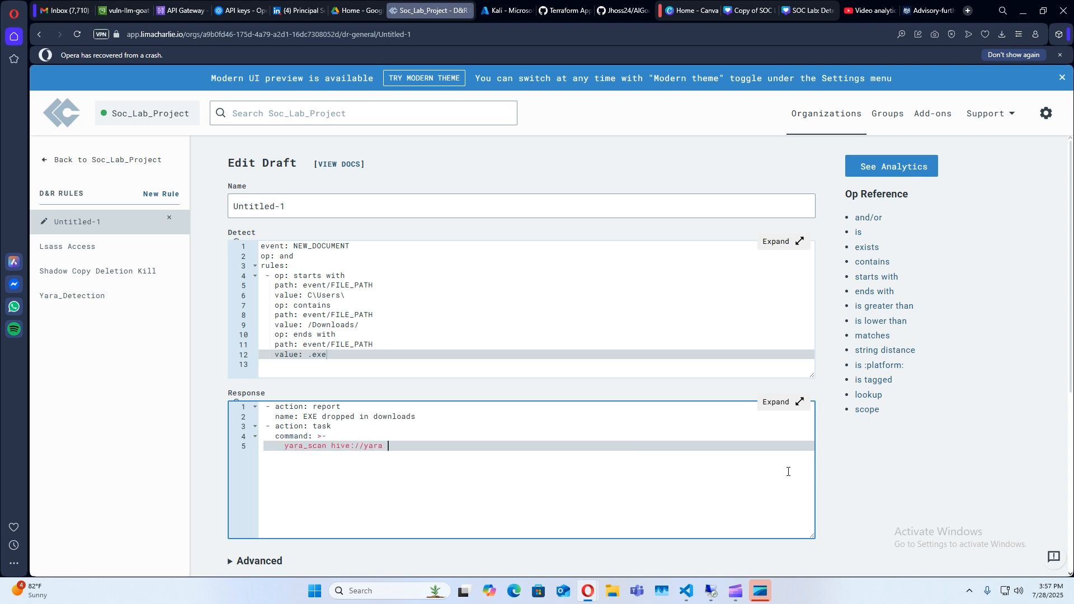
key("BackSpace")
type("/sliver -f \"{{ .event.FILE_PATH}}\"")
- Add investigation: YARA Scan EXE beneath the yara_scan command of the task action
key("Return")
key("BackSpace")
type("investigation: Y")
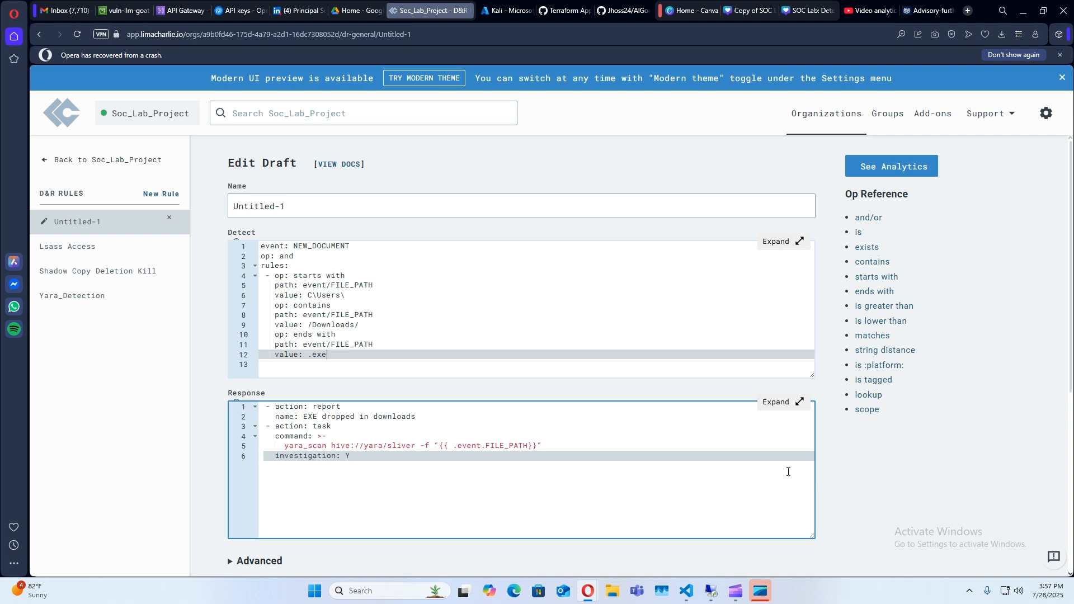
type("ARA Scan EXE")
key("Return")
- Start a Suppression: block under the task action with is_global: false
type("Suppression:")
key("Return")
type("is_global: ")
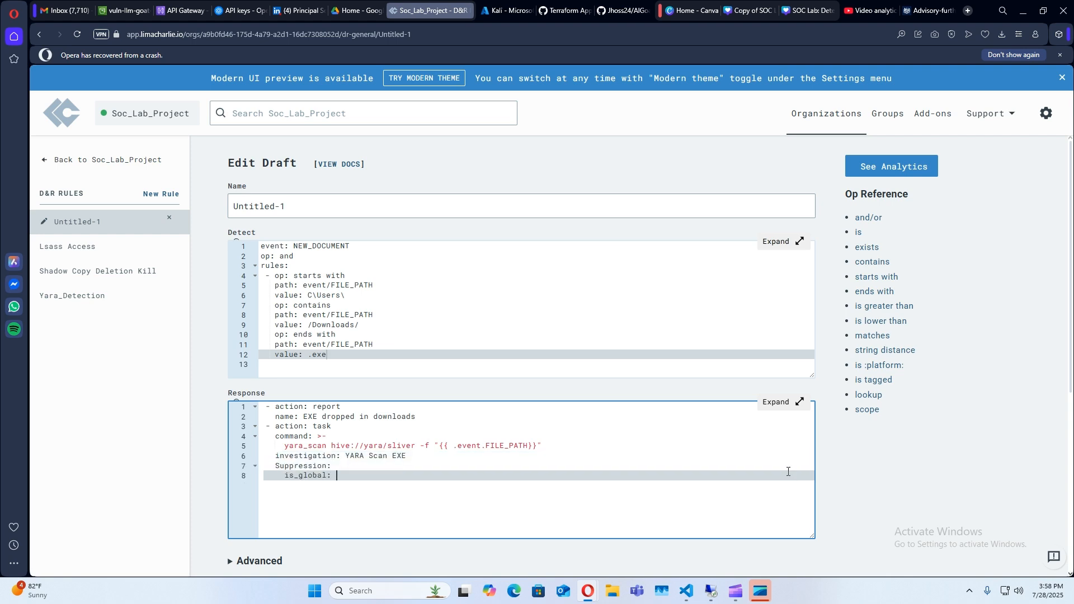
type("false")
key("Return")
- Add a keys: list to the Suppression block with the entries '{{event.FILE_PATH}}' and YARA Scan EXE
type("keys:")
key("Return")
type("- '{event.FILE_PATH")
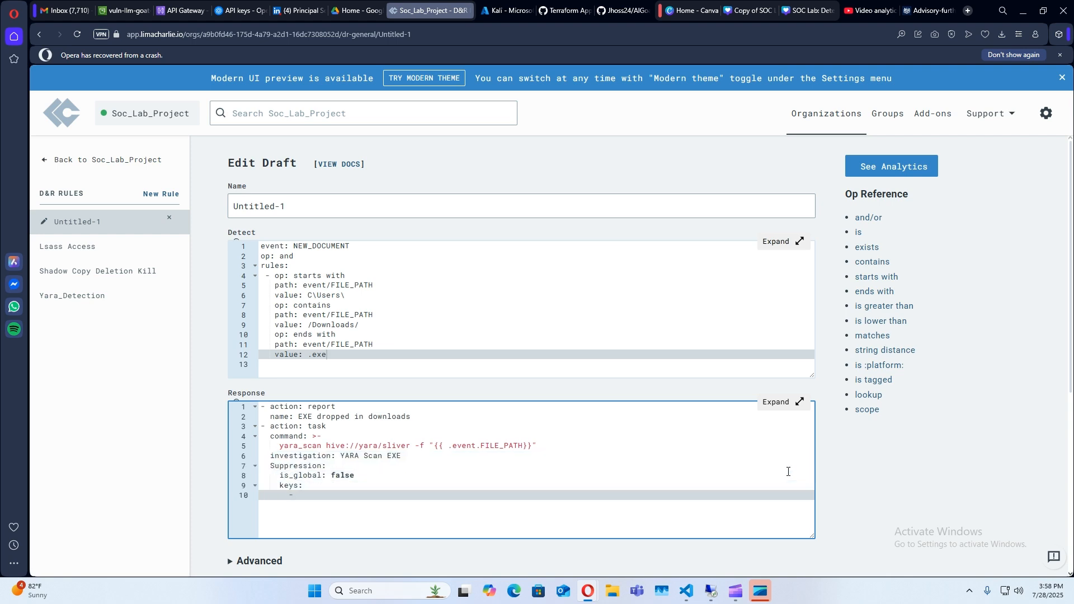
key("Left")
key("Left")
key("Left")
key("Left")
key("Left")
key("Left")
key("Left")
key("Left")
key("Left")
key("Left")
key("Left")
key("Left")
key("Left")
key("Left")
type("{")
left_click(405, 497)
key("Return")
type("- YARA Scan EXE")
- Finish the Suppression block with max_count: 1 and period: 1m, aligned with keys
key("Return")
key("BackSpace")
type("max_count: 1")
key("Return")
type("pertio")
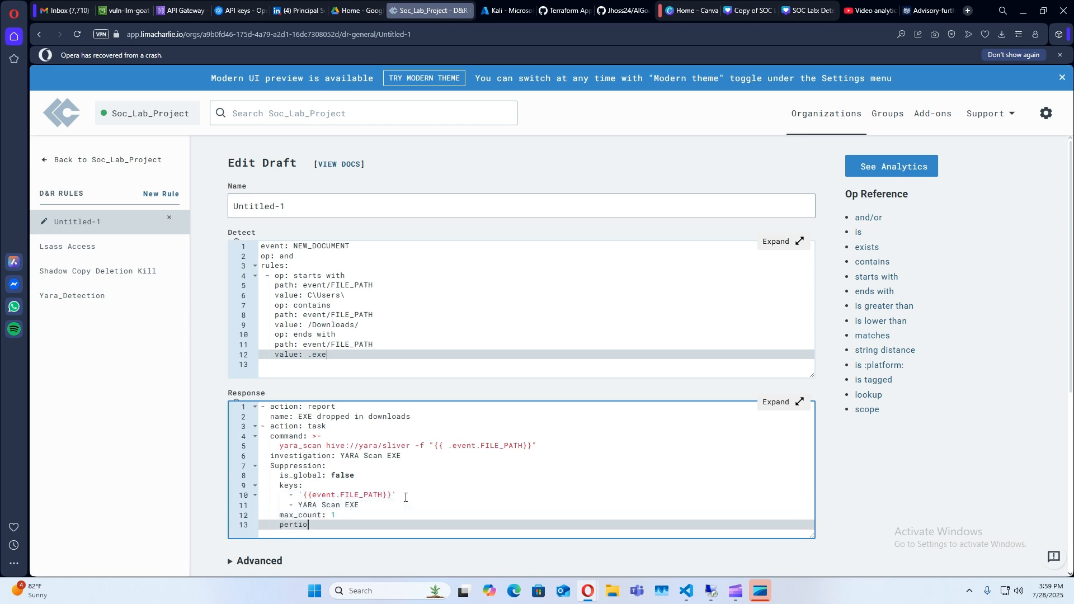
- Name the D&R rule Yara Scan Downloaded EXE
triple_click(297, 207)
type("Yara Scan Downloaded EXE")
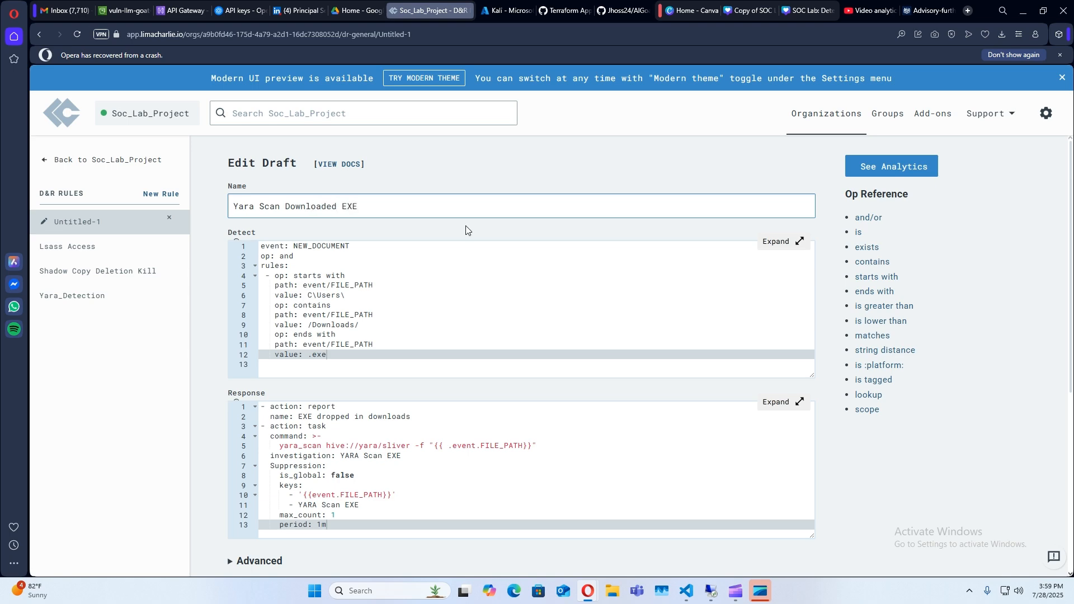
scroll(438, 376, "down", 1)
scroll(329, 284, "up", 1)
- Fix the Detect YAML by putting a list dash before op: contains and before op: ends with
left_click(275, 250)
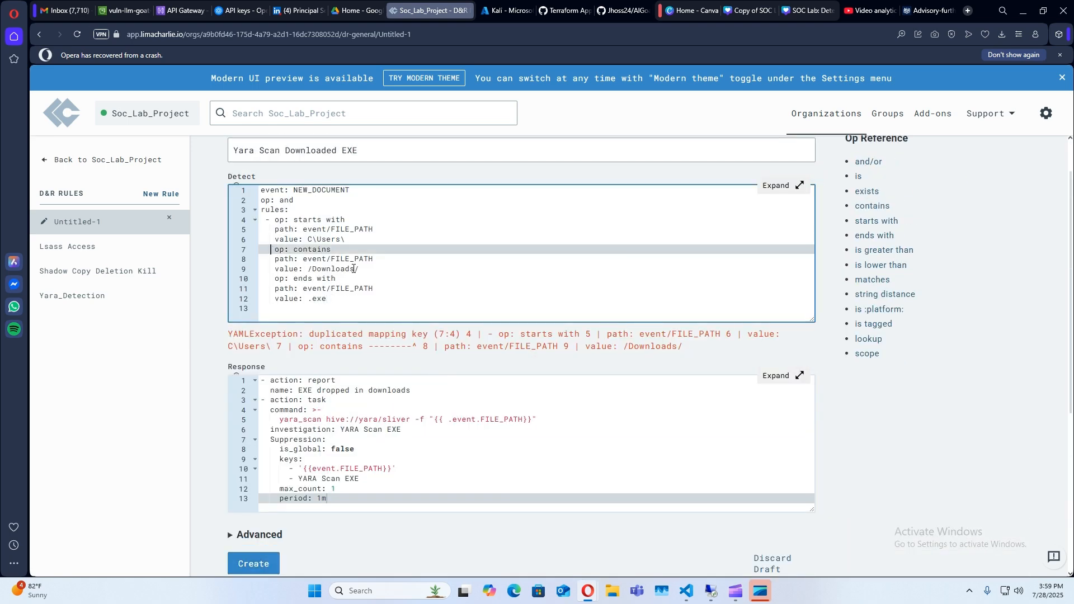
key("BackSpace")
key("BackSpace")
type("-")
key("Down")
key("Down")
key("Down")
key("BackSpace")
key("BackSpace")
type("-")
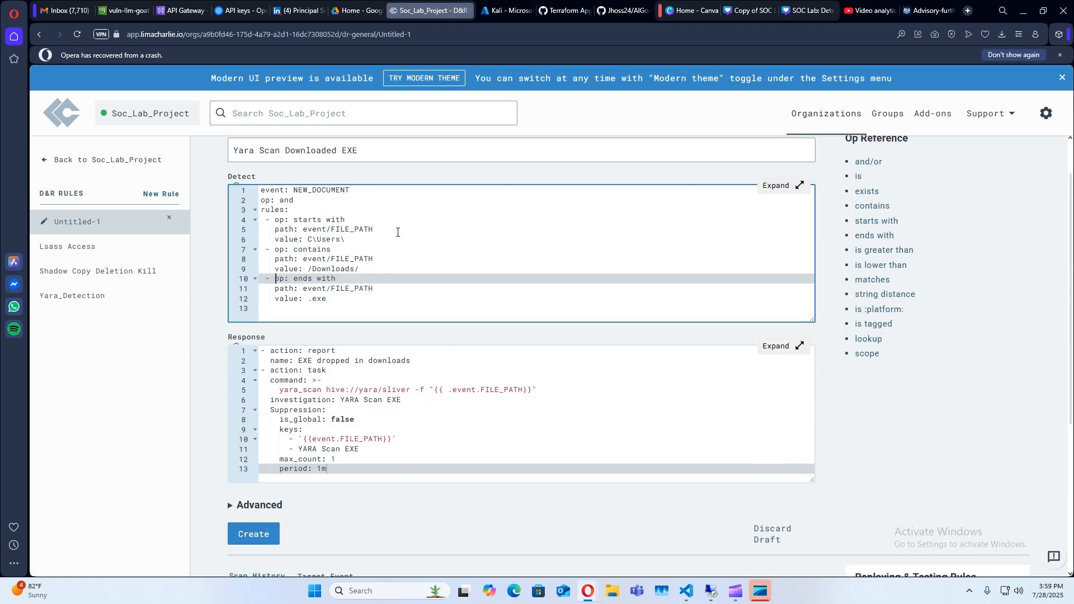
- Create the Yara Scan Downloaded EXE rule and review its saved Detect and Response sections
left_click(259, 529)
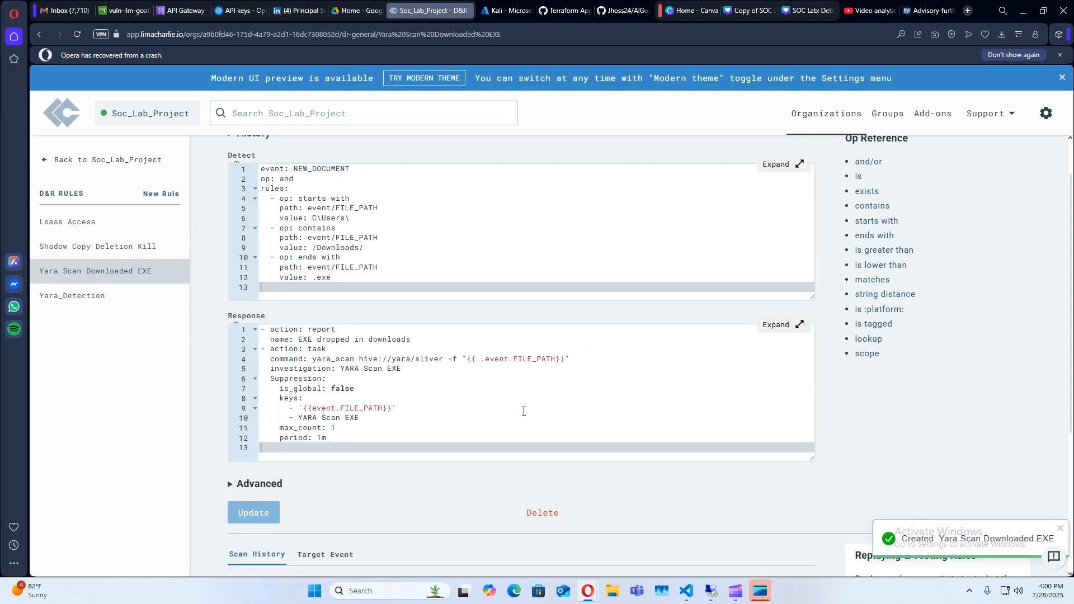
scroll(522, 414, "down", 2)
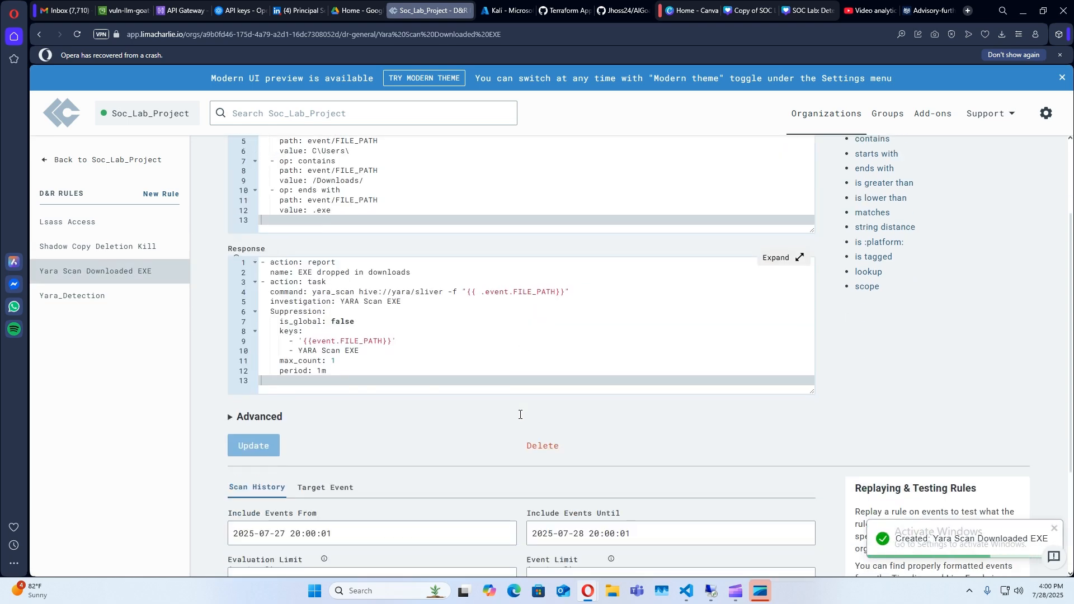
scroll(520, 419, "up", 2)
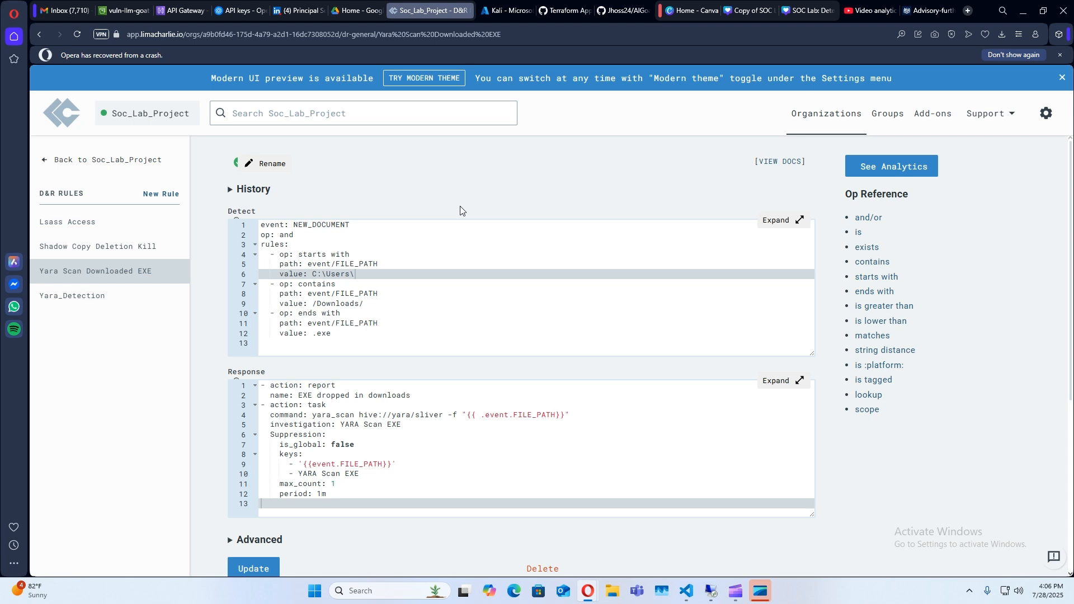
- Switch to the remote desktop session of the Windows server and open a PowerShell window near the middle of the desktop
left_click(707, 591)
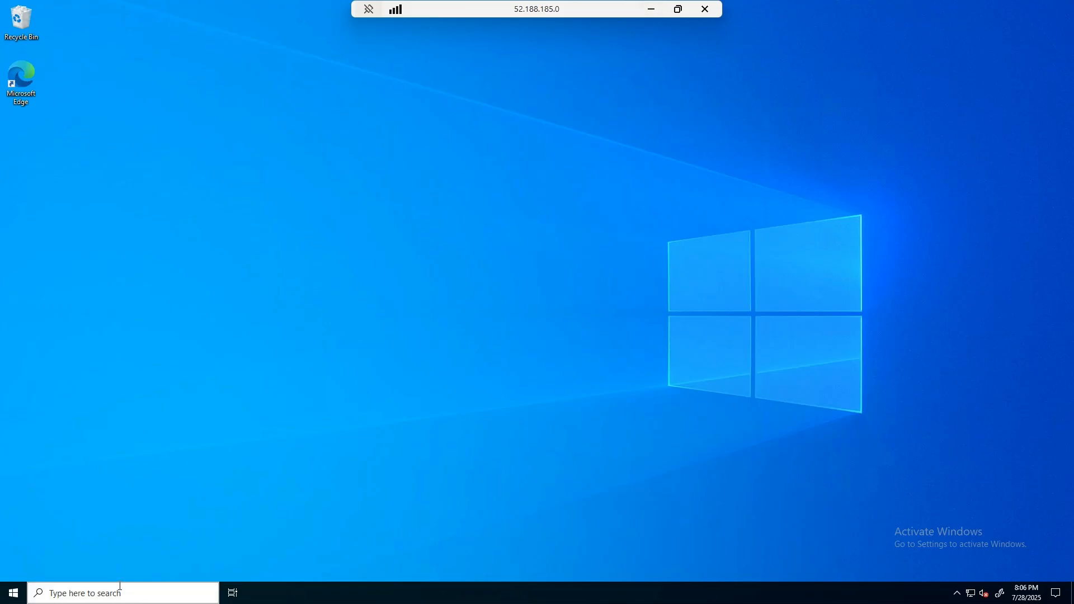
left_click(133, 600)
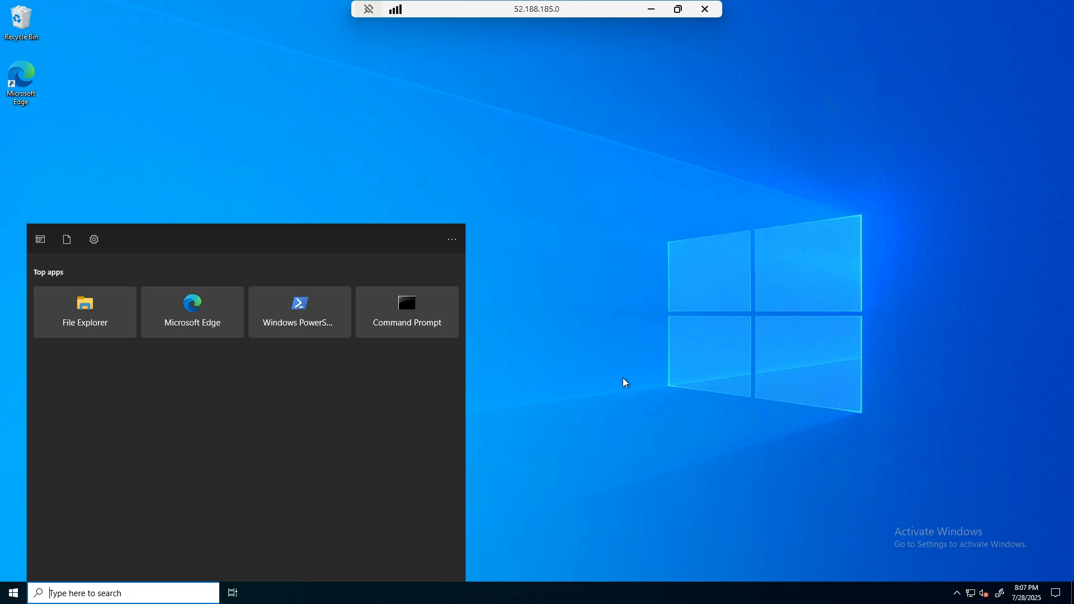
left_click(283, 308)
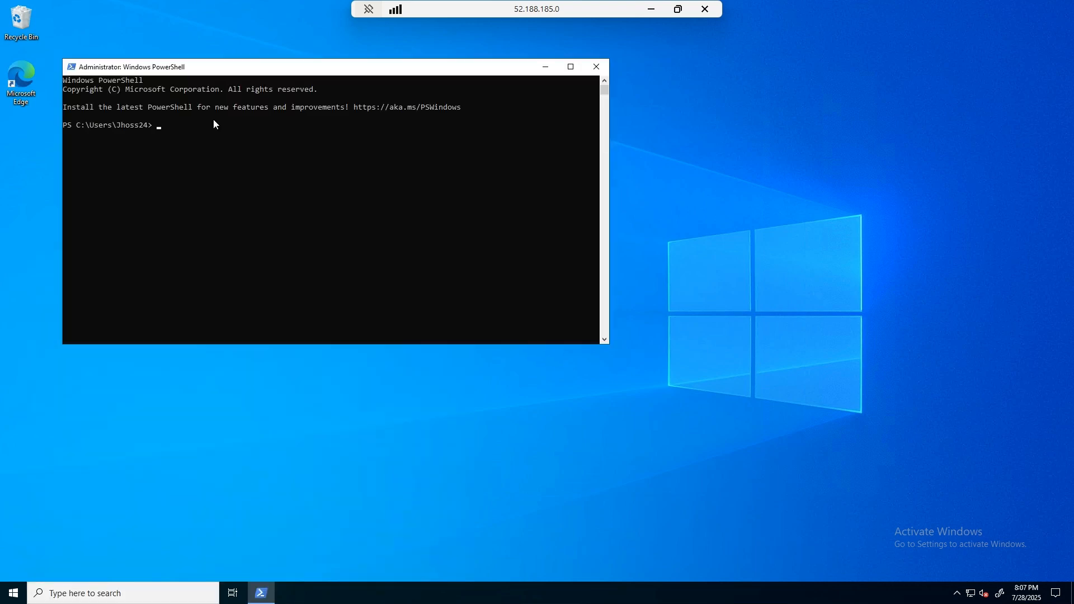
left_click_drag(206, 66, 515, 118)
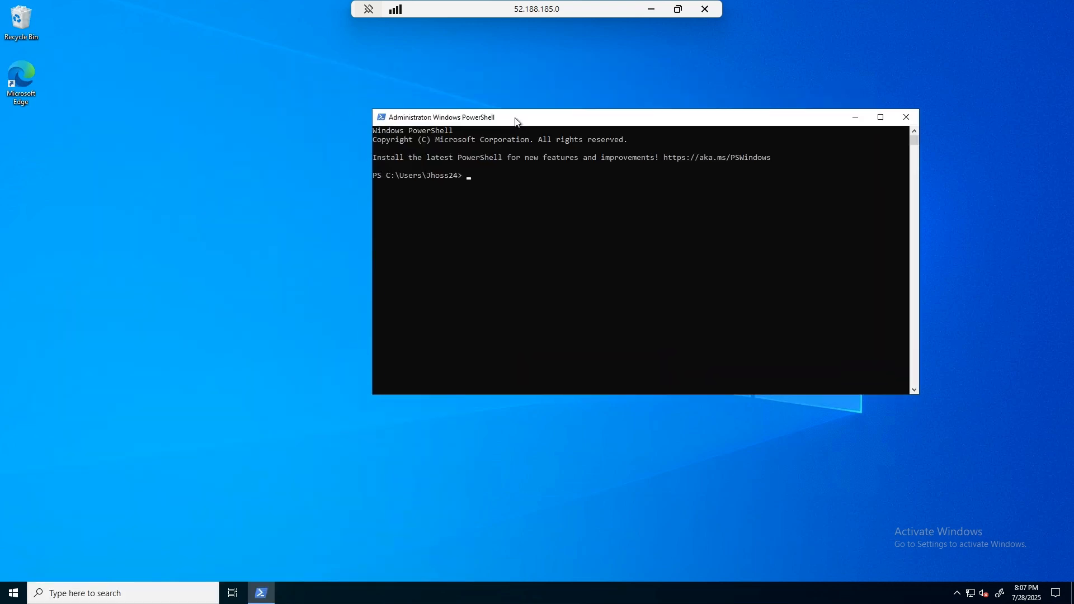
- Change to the downloads folder in PowerShell and list its files
type("cd downloads")
key("Return")
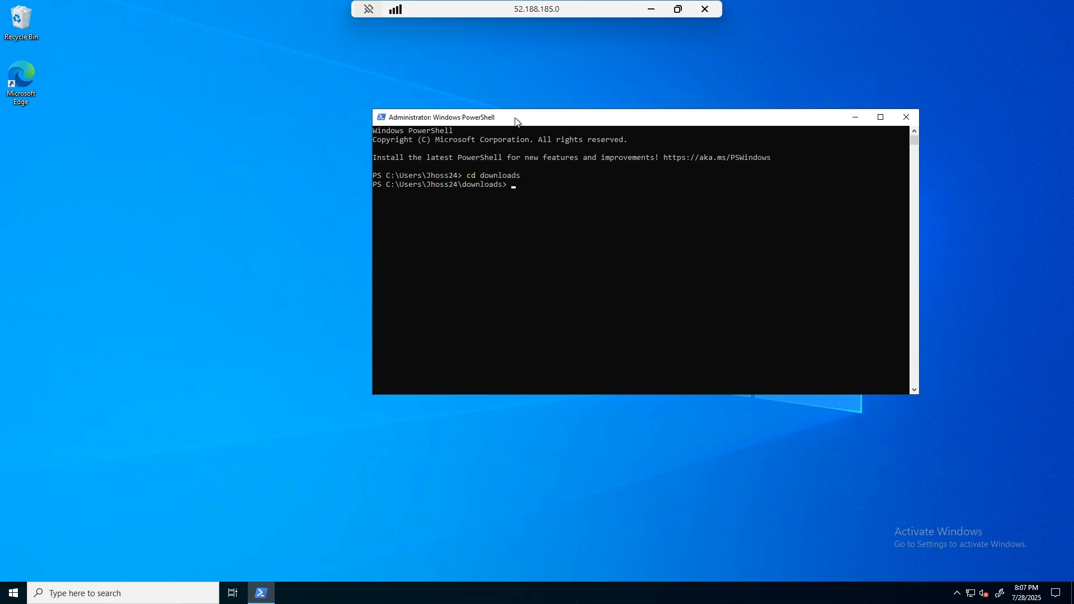
type("ls")
key("Return")
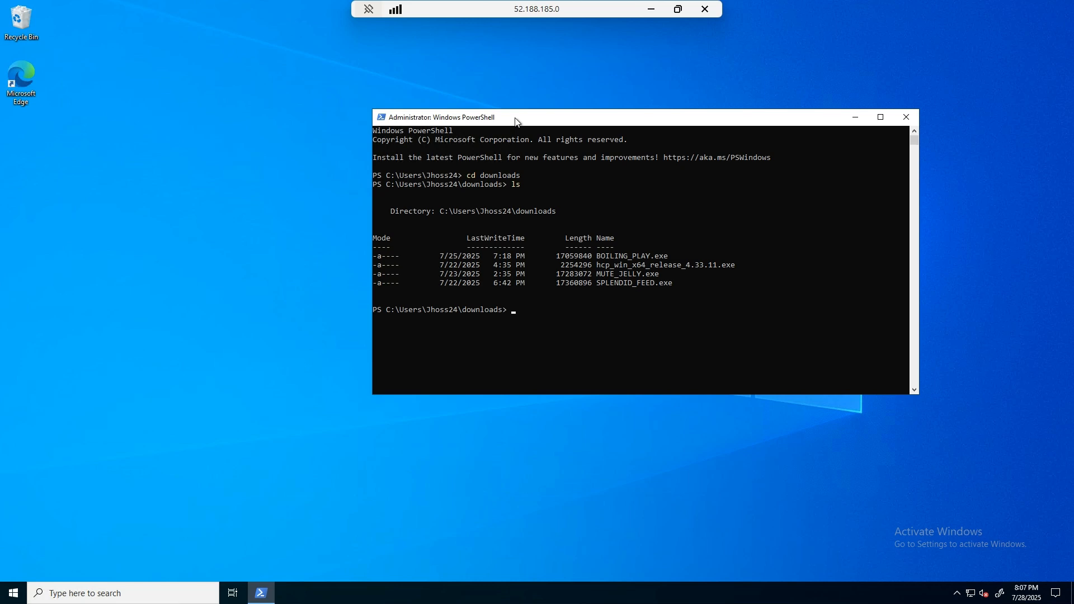
- Move all EXE files out of Downloads with Move-Item ~\Downloads\*.exe ~\Documents
type("Move-Item ~ ~Downloads\\*.exe ~\\")
type("Documents")
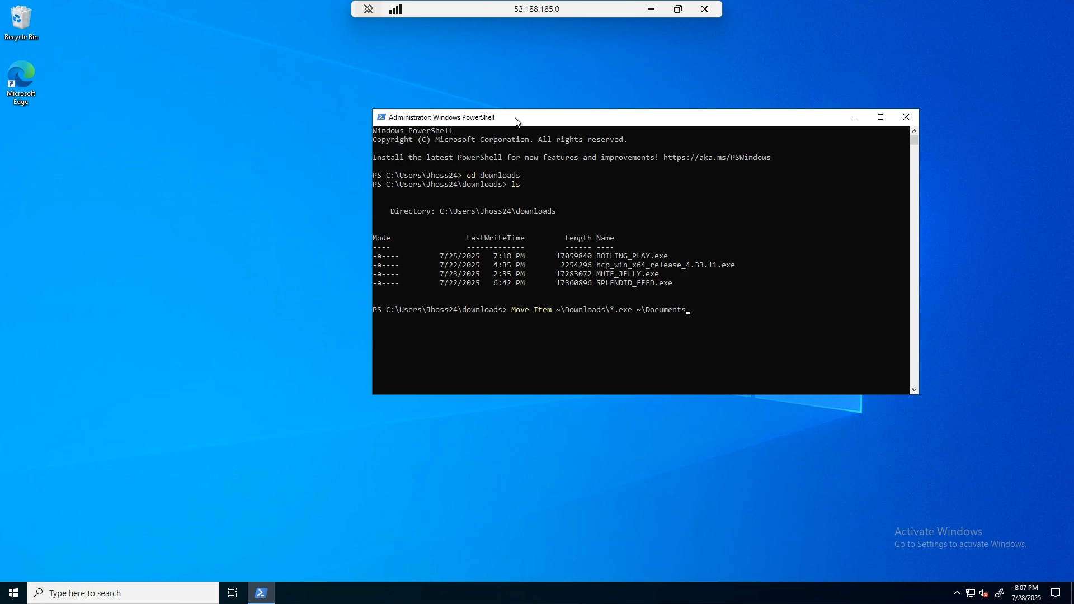
key("Return")
- Rework the previous command into Move-Item ~\Documents\*.exe ~\Downloads and run it to drop the EXE files back into Downloads
key("Up")
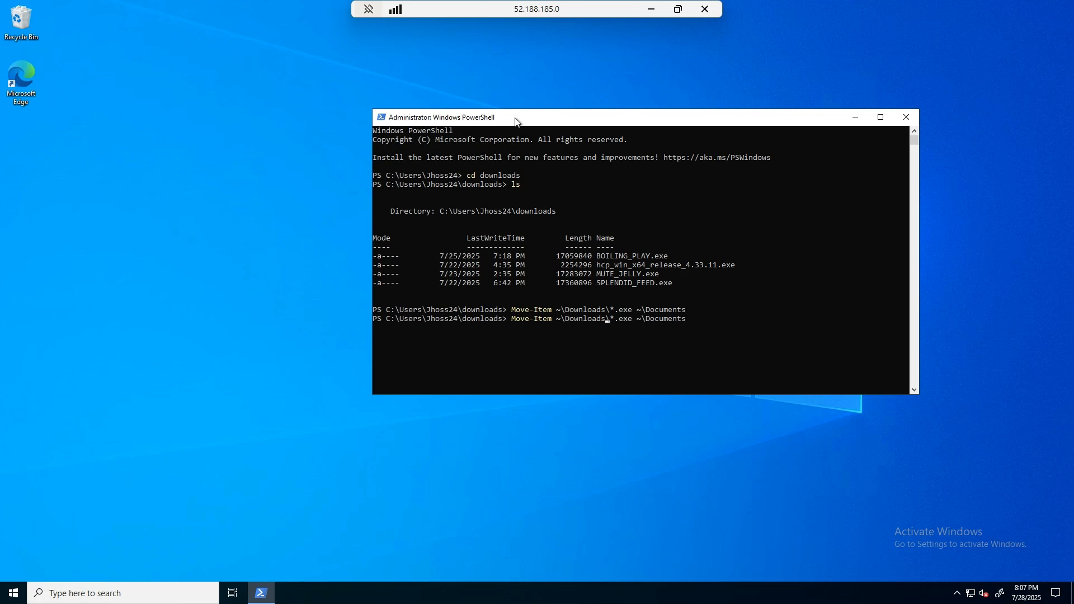
key("BackSpace")
key("BackSpace")
key("BackSpace")
key("BackSpace")
key("BackSpace")
key("BackSpace")
key("BackSpace")
key("BackSpace")
type("ocuments")
key("BackSpace")
key("BackSpace")
key("BackSpace")
type("ownload")
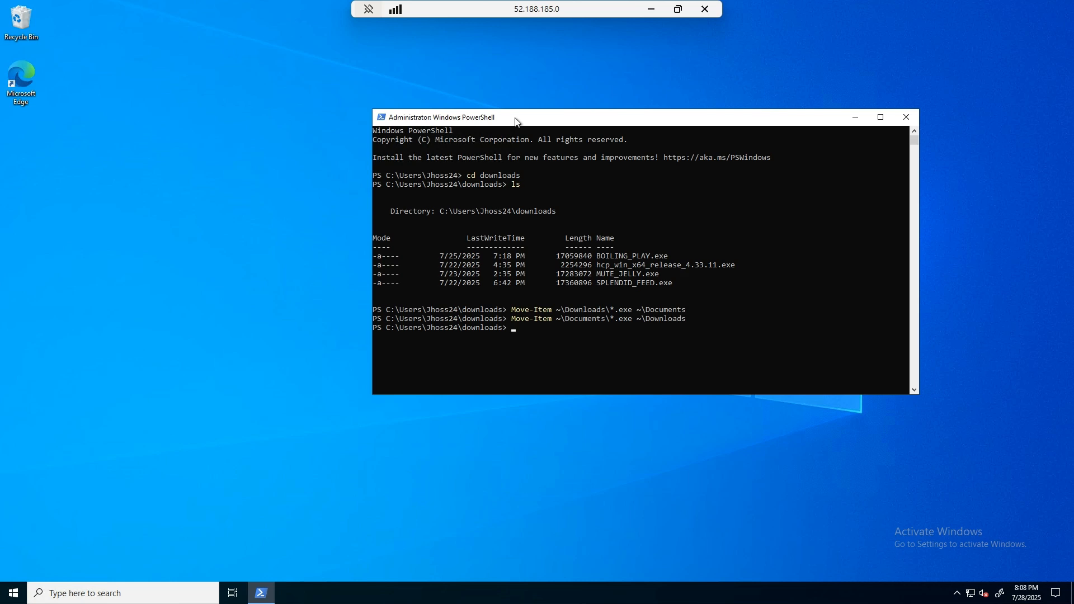
- Return to LimaCharlie in the browser, open the organization's Detections, and reload the page to check for new entries
left_click(649, 11)
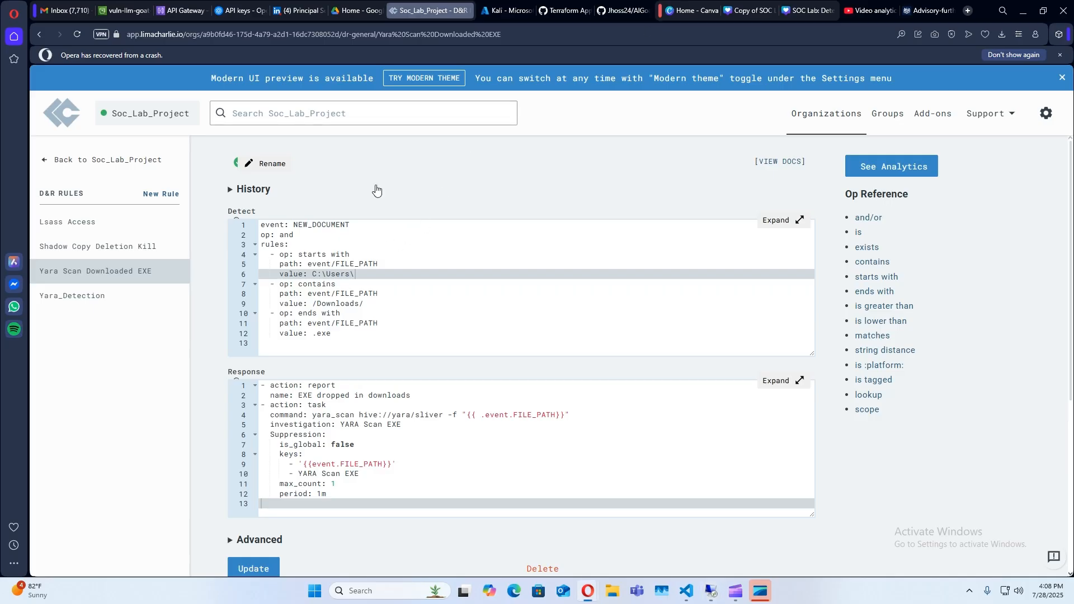
scroll(455, 246, "down", 2)
scroll(454, 251, "up", 2)
left_click(62, 161)
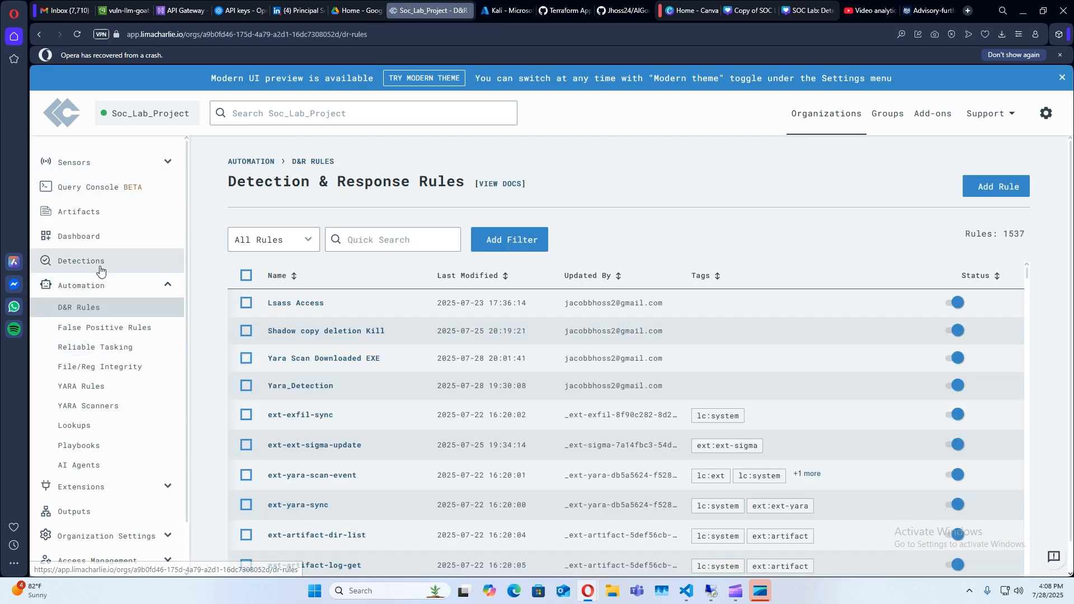
left_click(99, 263)
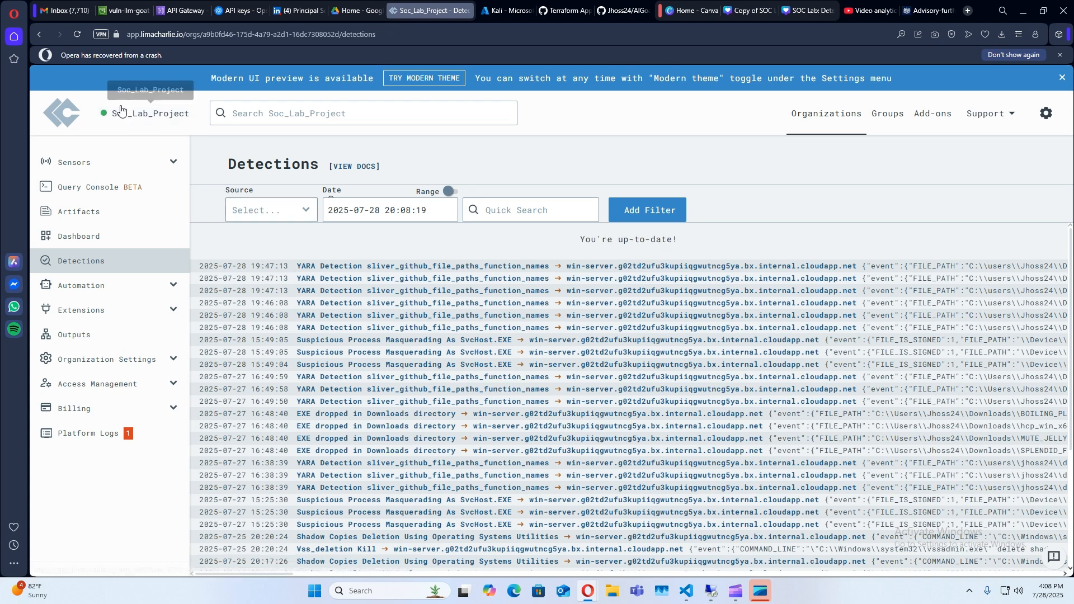
left_click(76, 38)
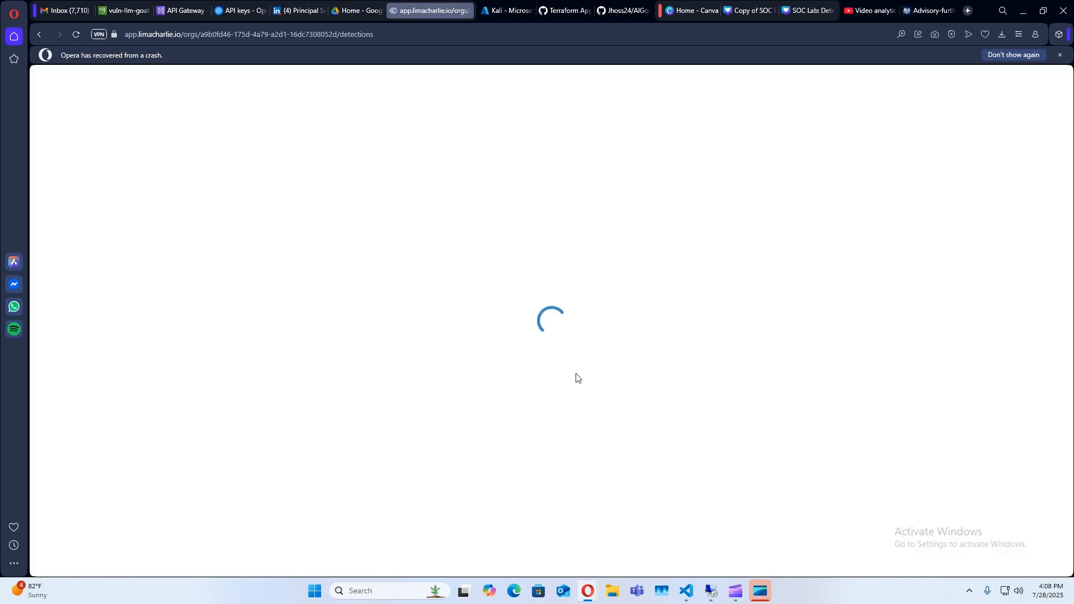